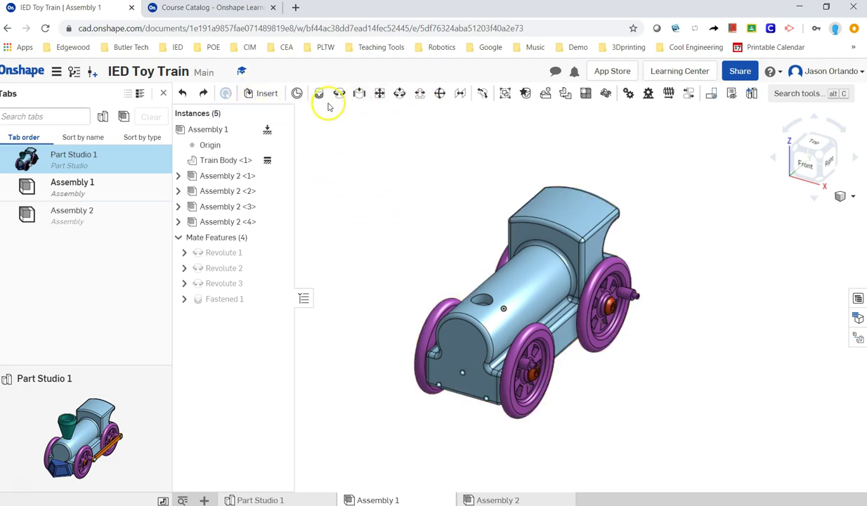
# Insert one Cow Catcher from Part Studio 1 into the assembly, placing it in free space beside the train.
pyautogui.click(254, 97)
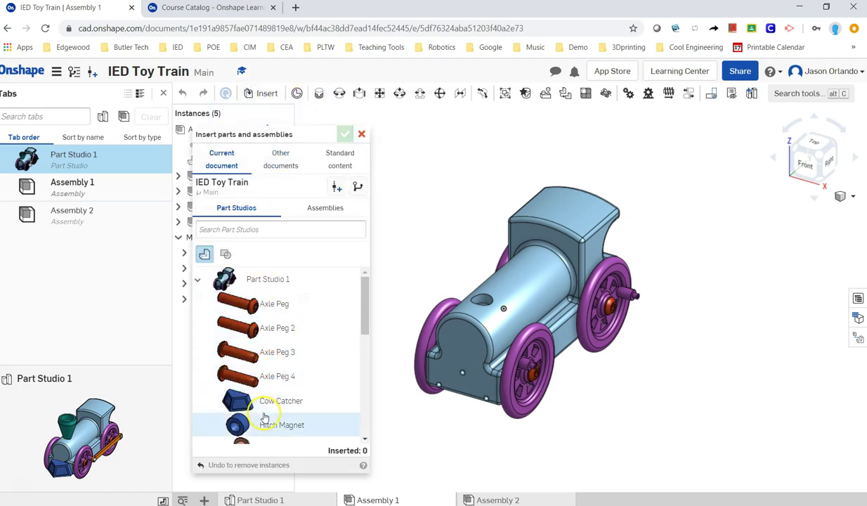
pyautogui.click(269, 401)
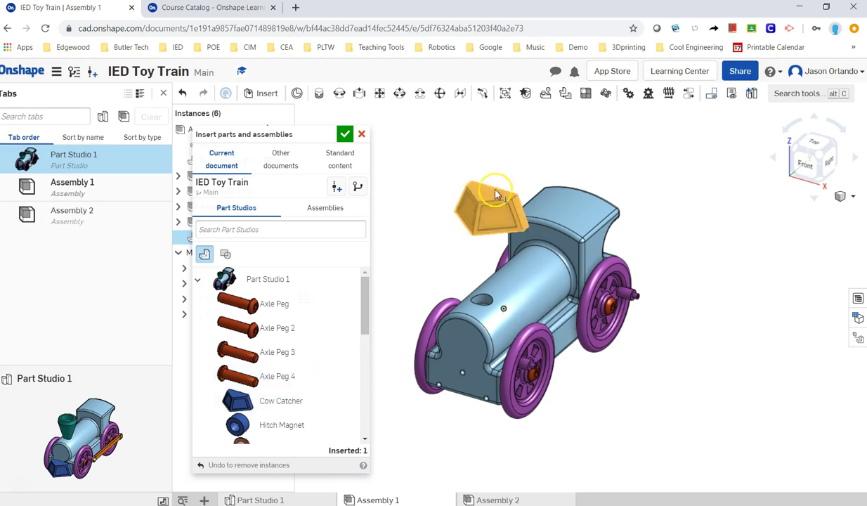
pyautogui.click(410, 194)
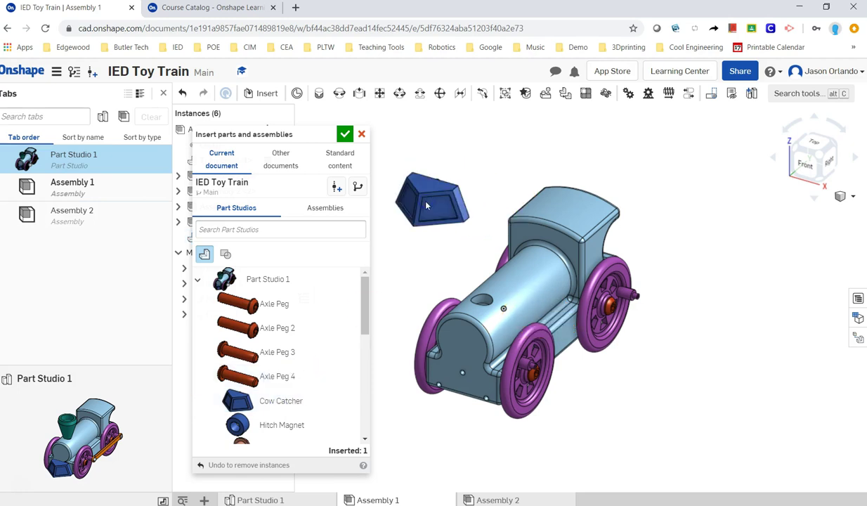
pyautogui.click(345, 134)
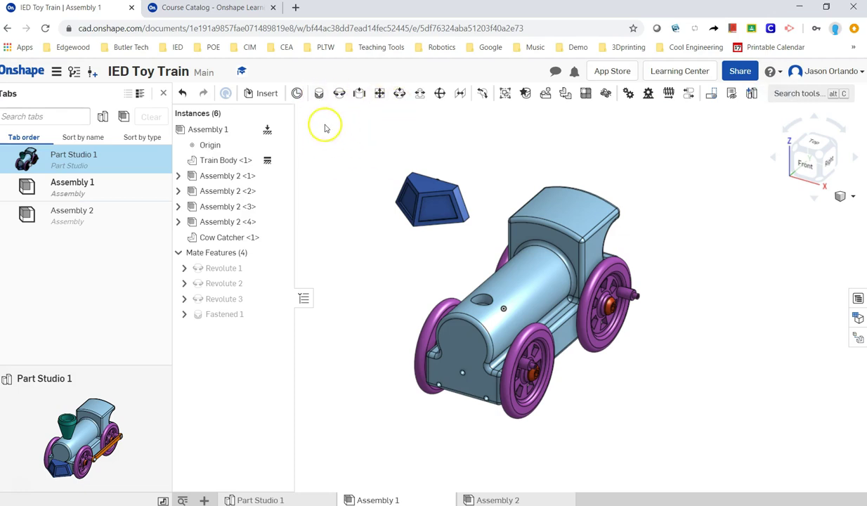
# Start a Fastened mate with the centre of the upper middle hole on the train body's front face as first connector.
pyautogui.click(318, 95)
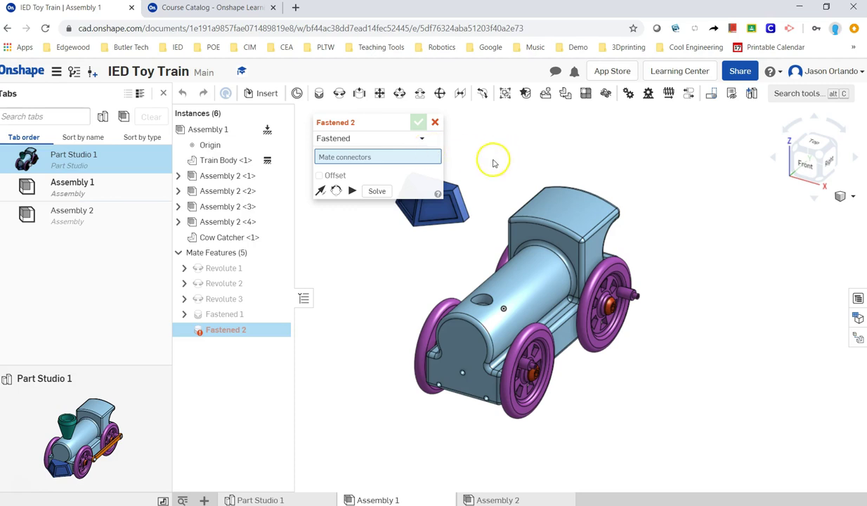
pyautogui.moveTo(500, 153); pyautogui.dragTo(517, 191, button='middle')
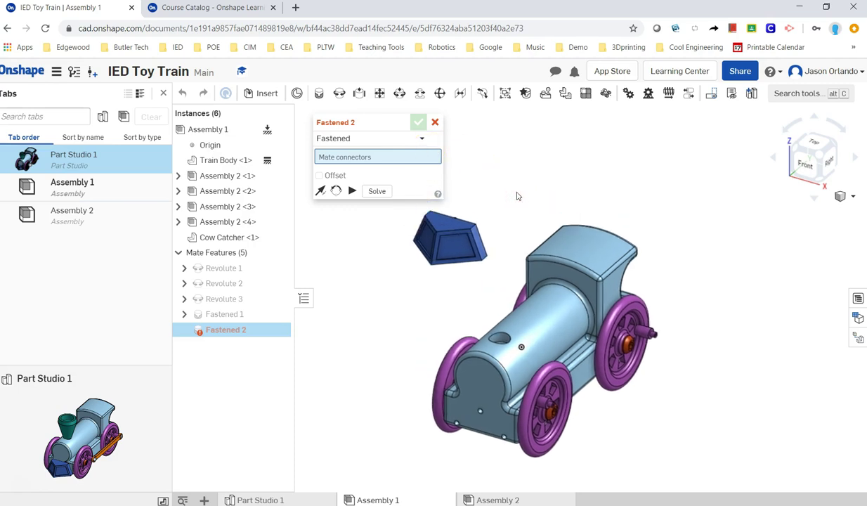
pyautogui.scroll(5, 461, 354)
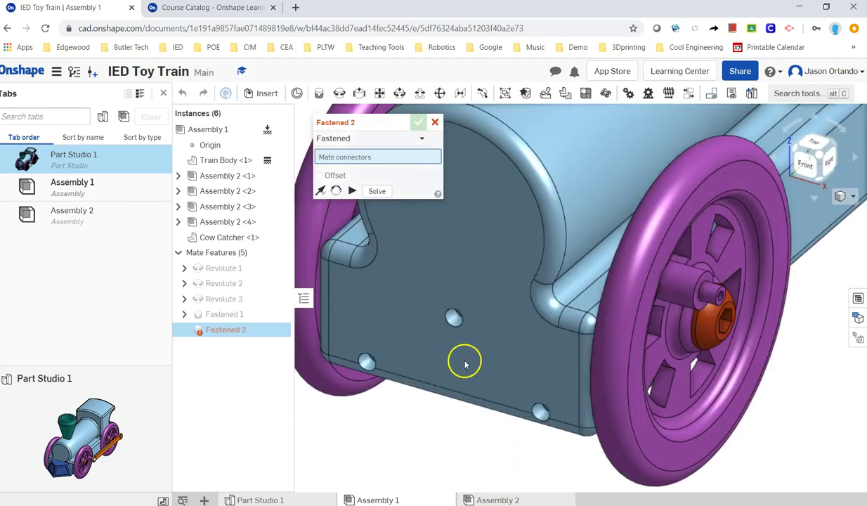
pyautogui.scroll(5, 458, 327)
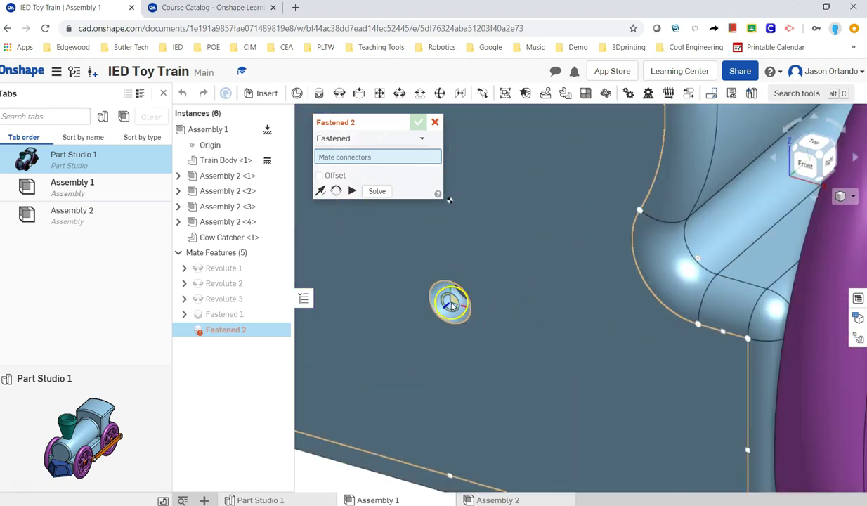
pyautogui.click(450, 302)
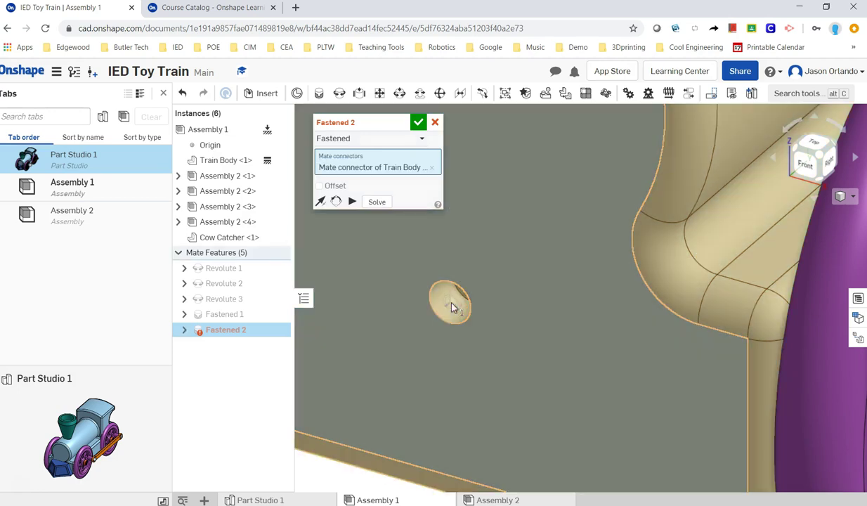
# Choose the base centre of the middle peg on the cow catcher's back face as the mate's second connector.
pyautogui.scroll(-8, 522, 302)
pyautogui.moveTo(546, 149); pyautogui.dragTo(515, 150, button='right')
pyautogui.moveTo(516, 150); pyautogui.dragTo(574, 210, button='middle')
pyautogui.scroll(3, 557, 205)
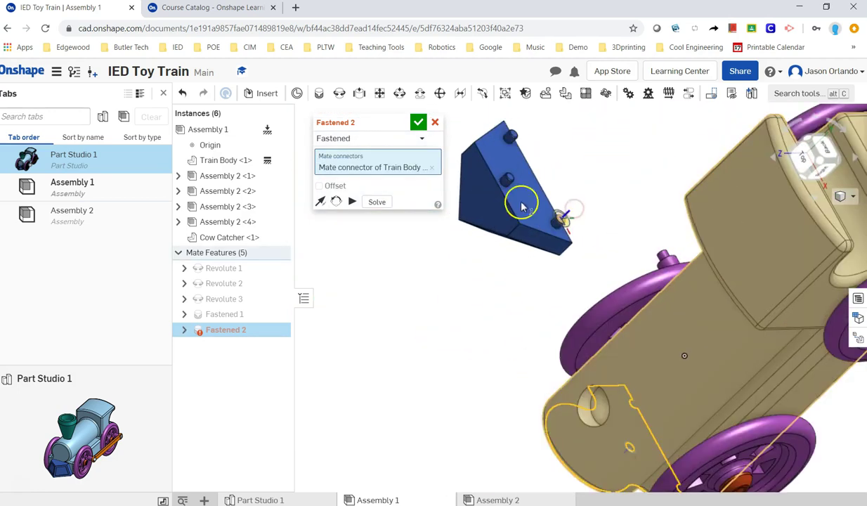
pyautogui.scroll(5, 507, 186)
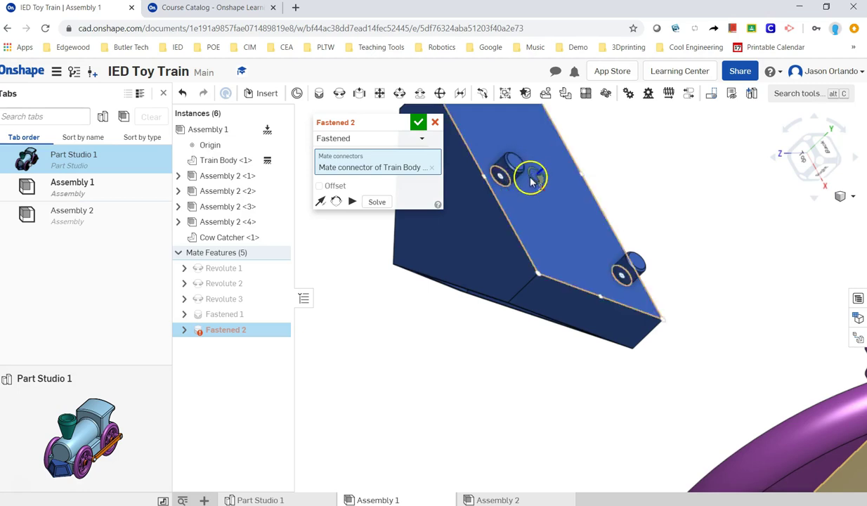
pyautogui.scroll(3, 530, 175)
pyautogui.scroll(-2, 565, 221)
pyautogui.scroll(-3, 568, 243)
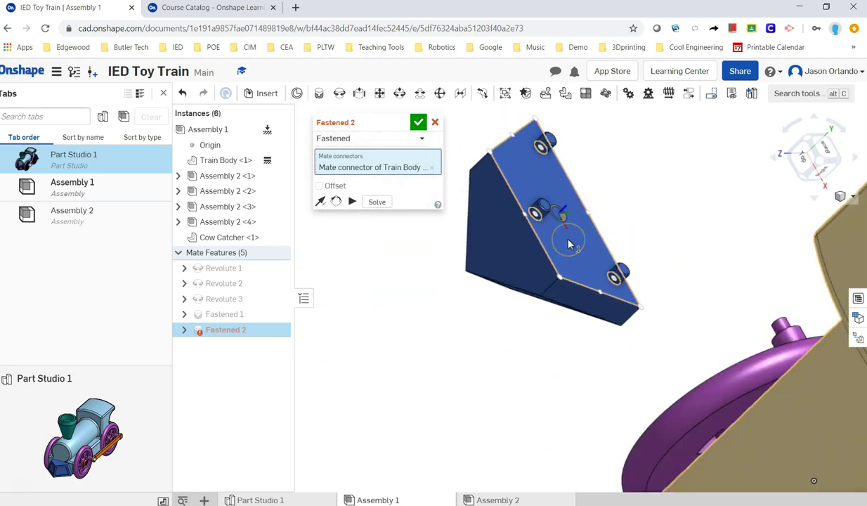
pyautogui.scroll(3, 569, 244)
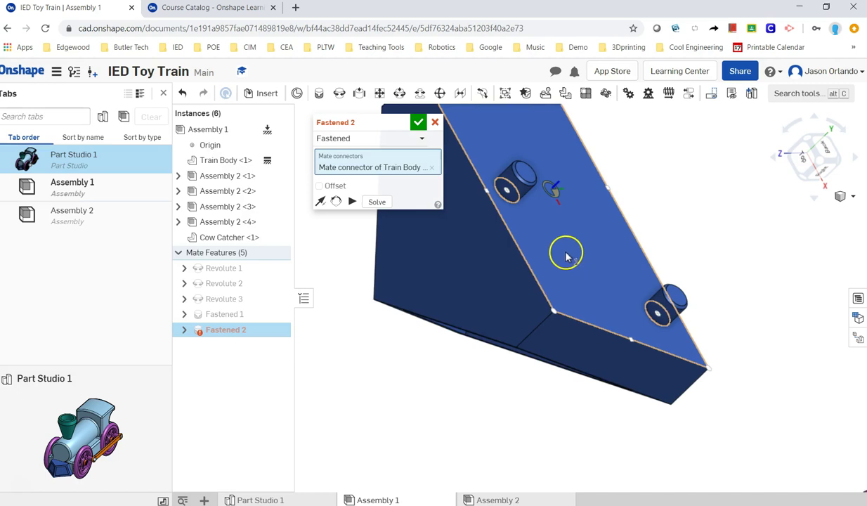
pyautogui.moveTo(560, 247); pyautogui.dragTo(610, 321, button='middle')
pyautogui.click(559, 284)
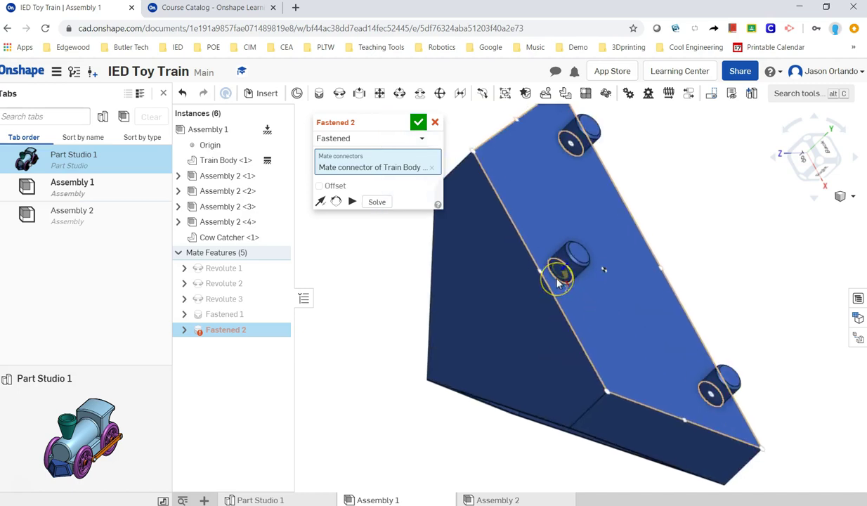
pyautogui.scroll(3, 557, 283)
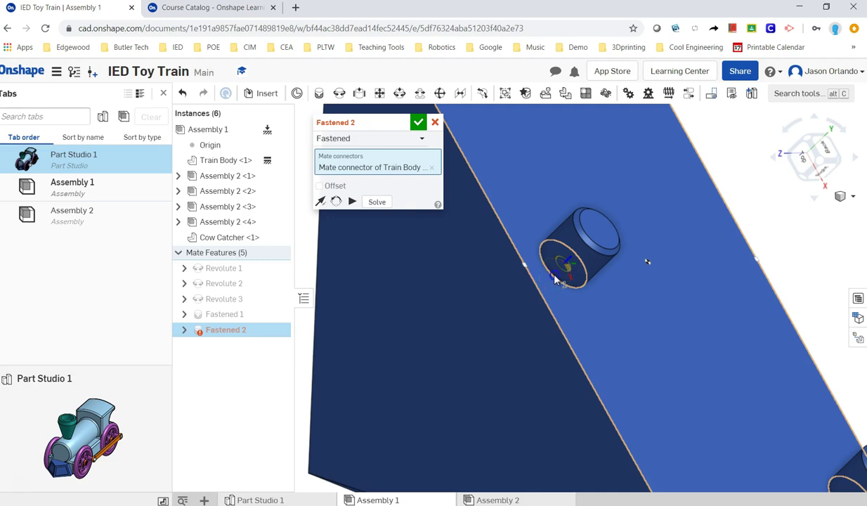
pyautogui.click(555, 280)
pyautogui.scroll(-5, 554, 281)
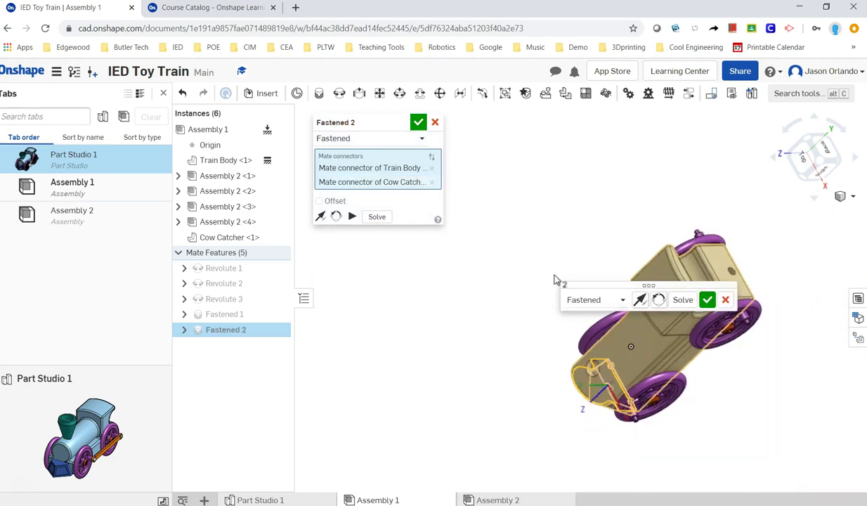
# Cycle the mate's secondary axis through its orientations until the cow catcher is back in its original position.
pyautogui.moveTo(569, 405); pyautogui.dragTo(542, 361, button='right')
pyautogui.scroll(5, 565, 380)
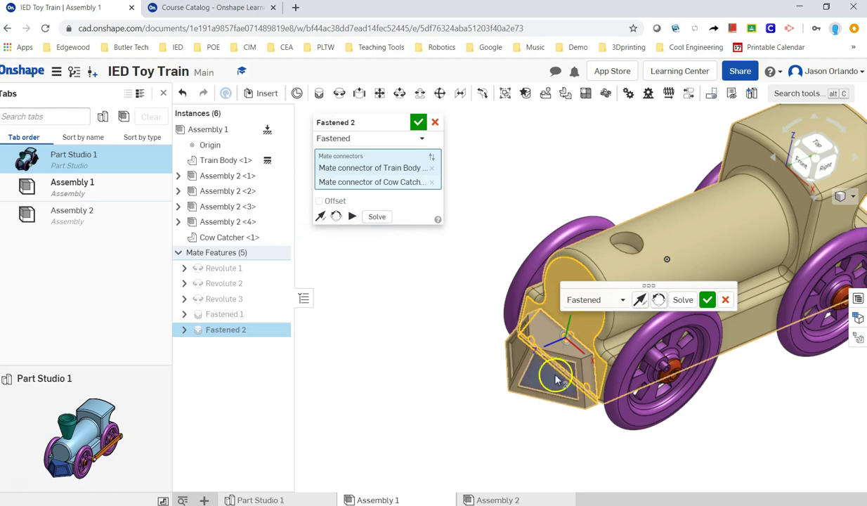
pyautogui.moveTo(571, 416); pyautogui.dragTo(571, 436, button='right')
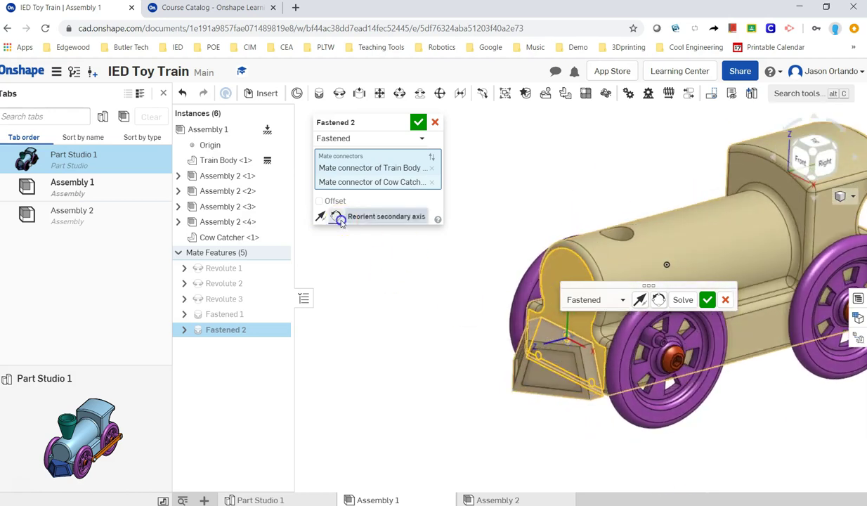
pyautogui.click(338, 219)
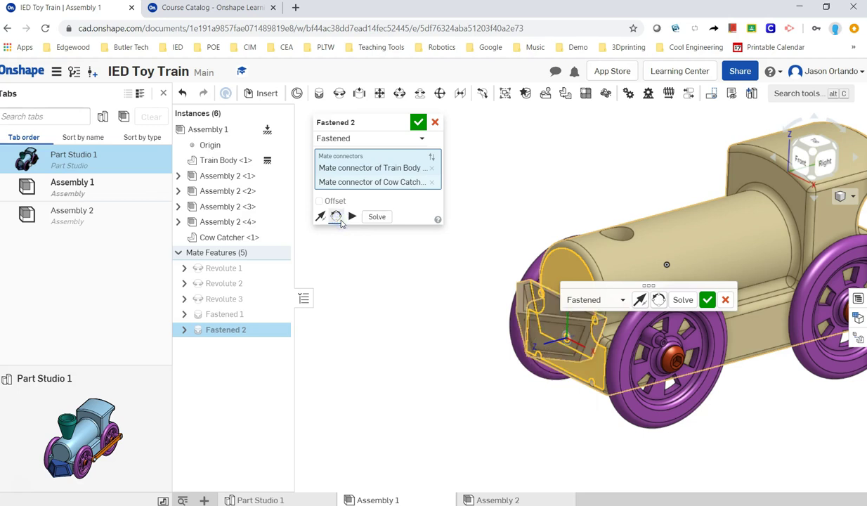
pyautogui.click(339, 219)
pyautogui.click(339, 218)
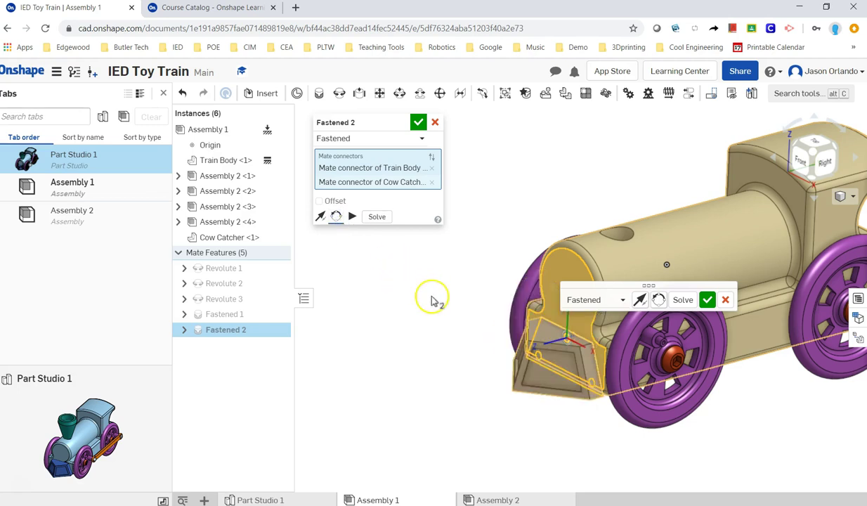
# Inspect the cow catcher's fit from below and the front, and accept its Fastened mate to the train body.
pyautogui.moveTo(457, 242); pyautogui.dragTo(451, 275, button='middle')
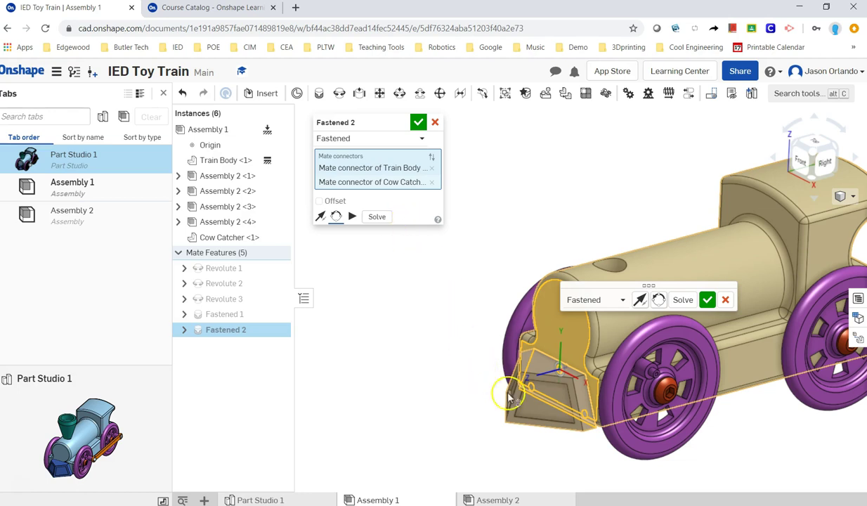
pyautogui.moveTo(579, 451); pyautogui.dragTo(604, 397, button='right')
pyautogui.scroll(5, 555, 354)
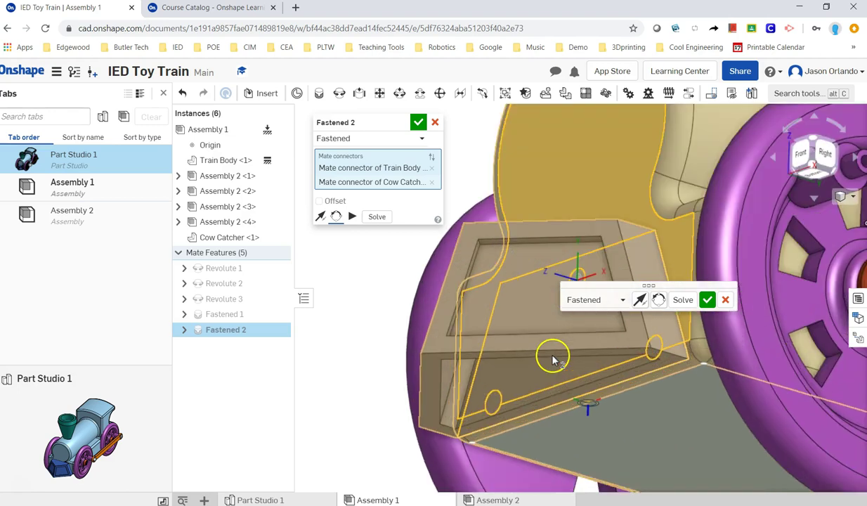
pyautogui.scroll(-5, 559, 351)
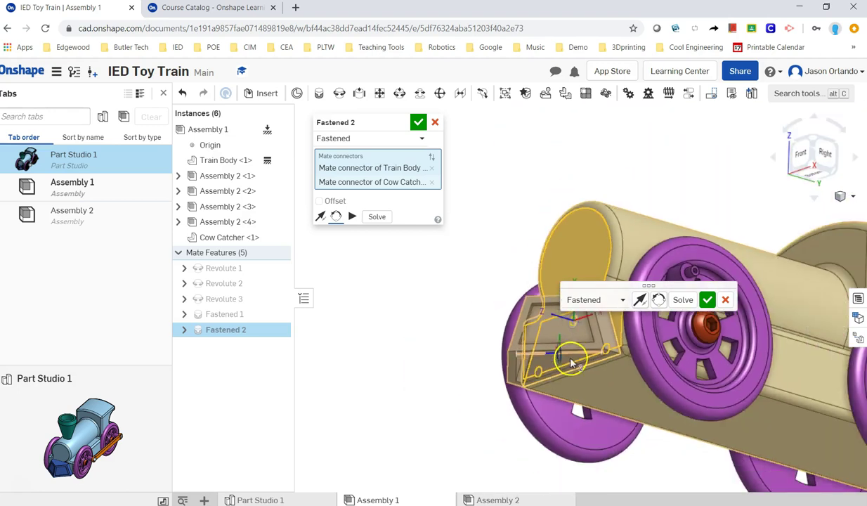
pyautogui.moveTo(426, 331); pyautogui.dragTo(391, 334, button='right')
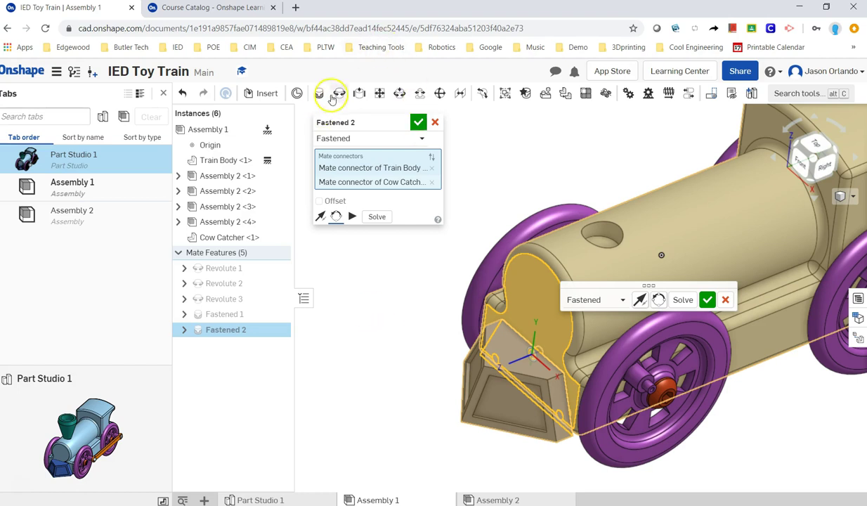
pyautogui.click(420, 124)
# Insert one Smoke Stack from Part Studio 1 into the assembly, placing it above the front of the train body.
pyautogui.moveTo(430, 141); pyautogui.dragTo(411, 172, button='right')
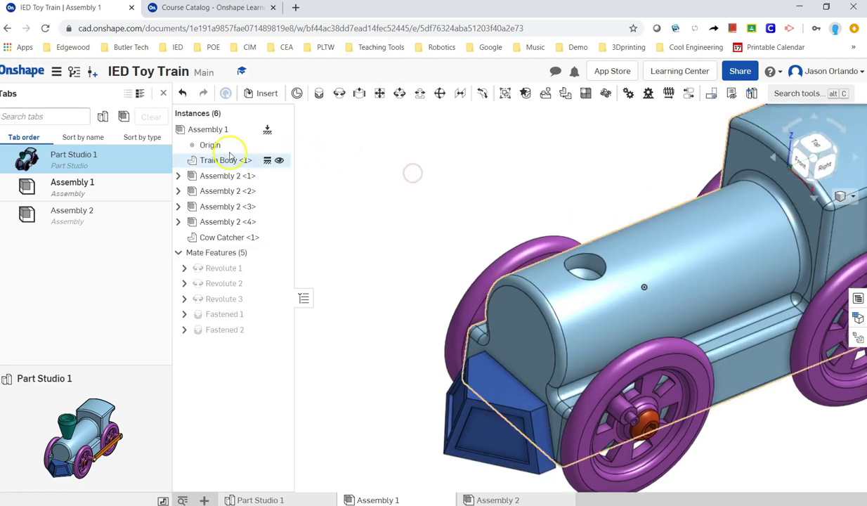
pyautogui.click(264, 97)
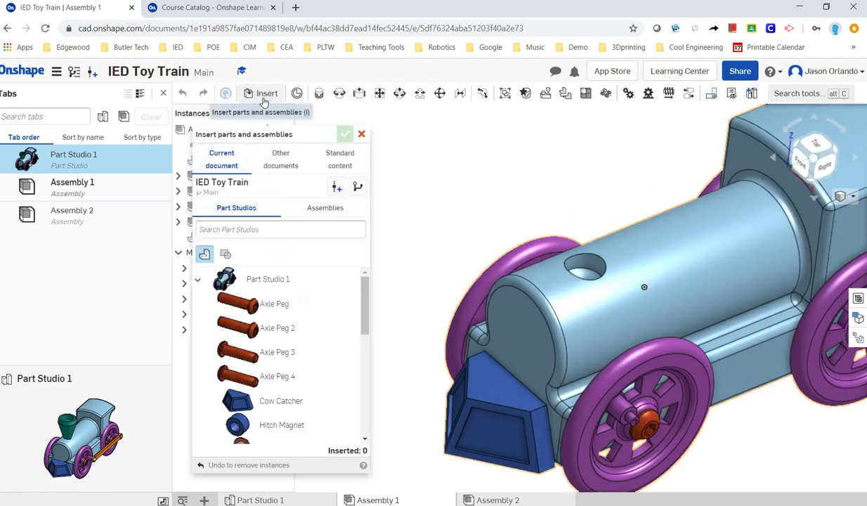
pyautogui.scroll(-4, 288, 373)
pyautogui.scroll(-5, 291, 369)
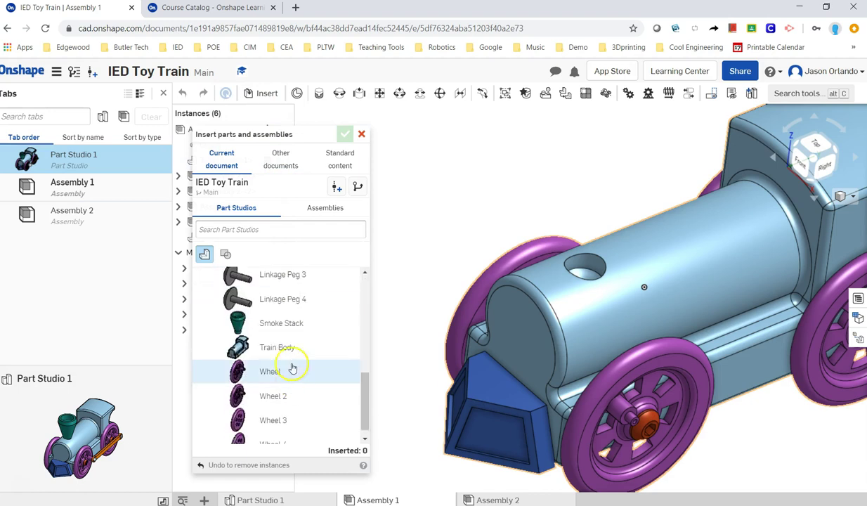
pyautogui.click(281, 324)
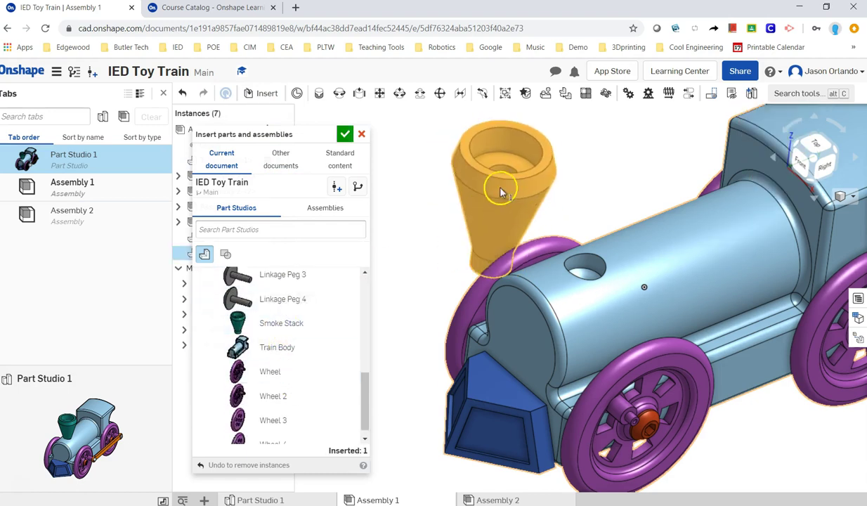
pyautogui.click(489, 172)
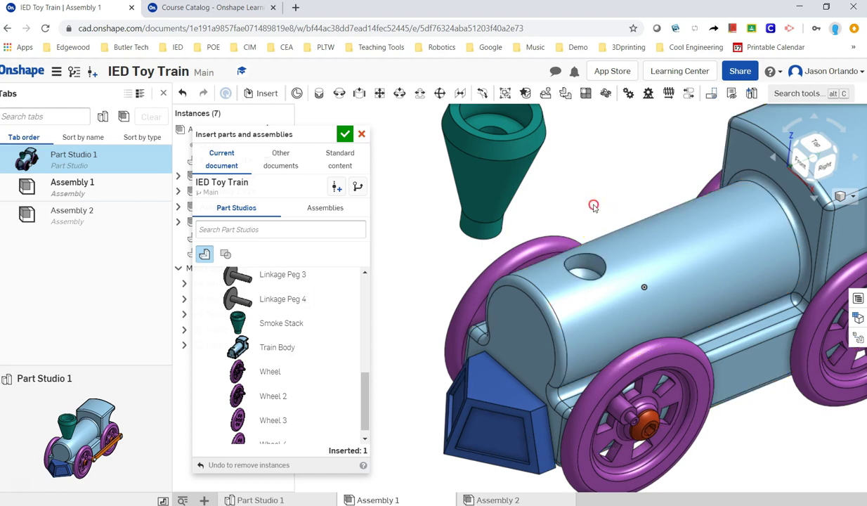
# Fasten the smoke stack's bottom centre to the centre of the hole on top of the train body with a Fastened mate.
pyautogui.moveTo(593, 204); pyautogui.dragTo(580, 228, button='right')
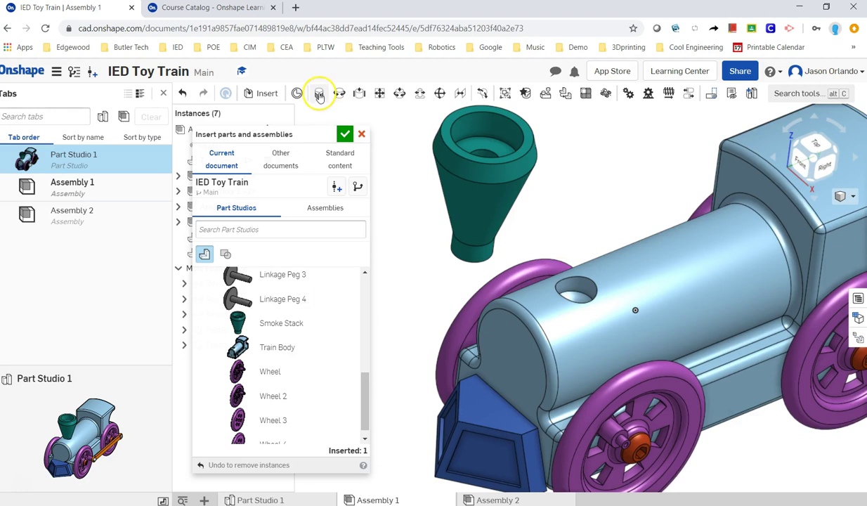
pyautogui.click(319, 95)
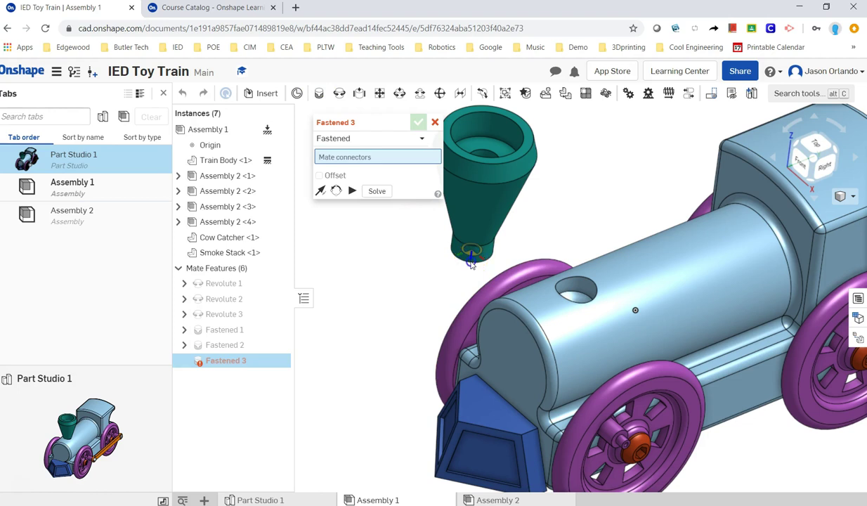
pyautogui.click(471, 265)
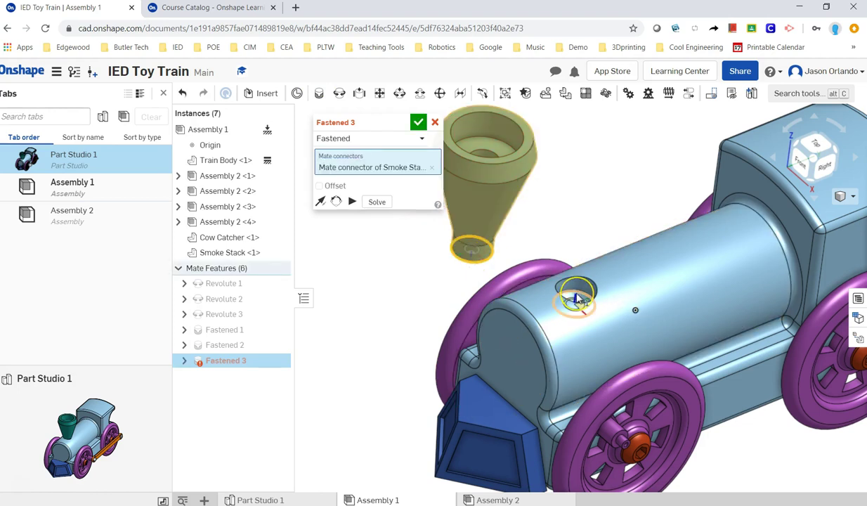
pyautogui.scroll(5, 573, 292)
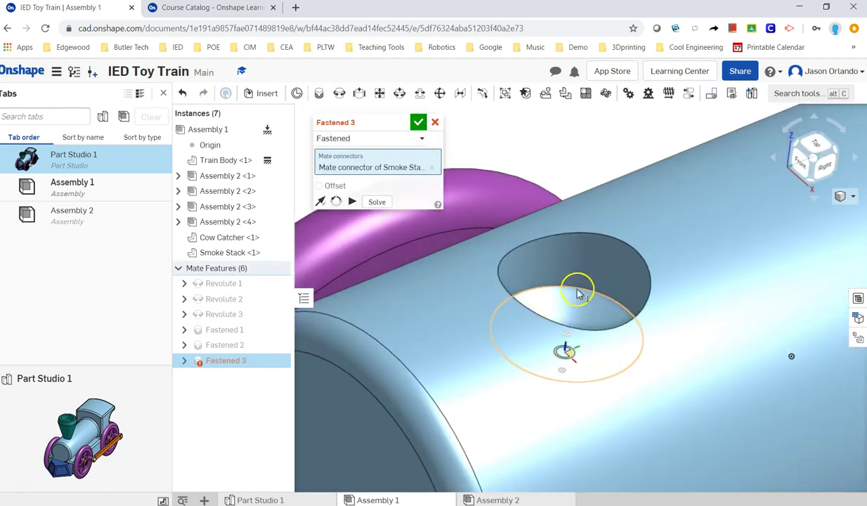
pyautogui.scroll(-3, 581, 292)
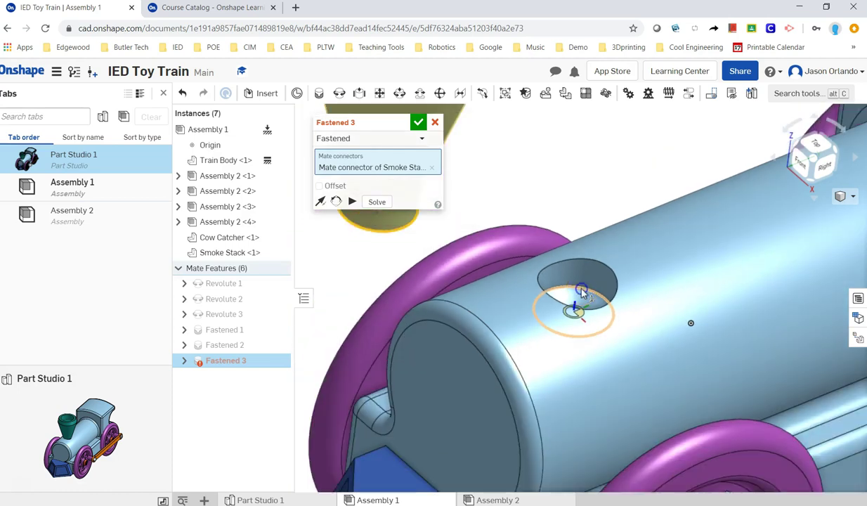
pyautogui.click(574, 308)
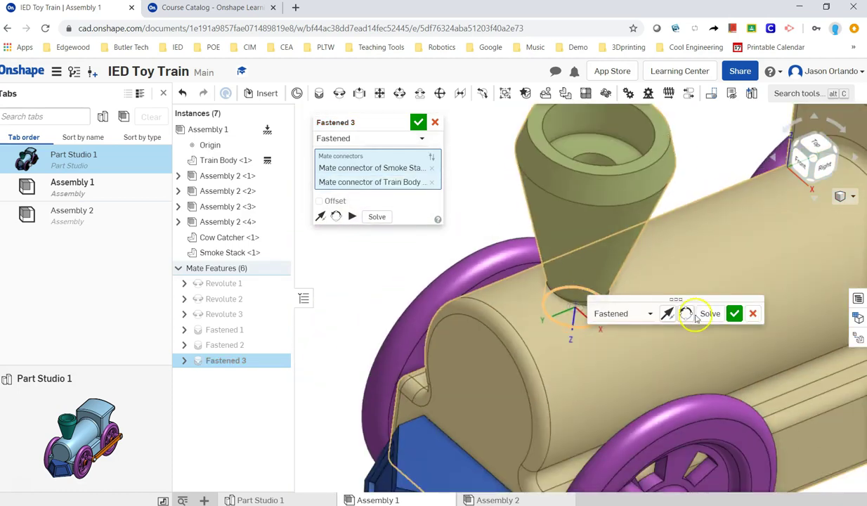
pyautogui.click(711, 315)
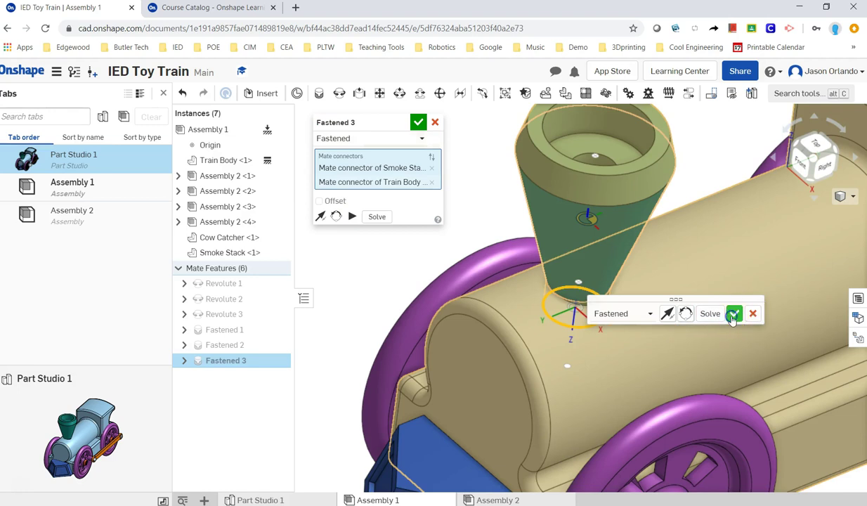
pyautogui.click(735, 314)
# Insert one Hitch Magnet from Part Studio 1 into the assembly, placing it behind the train body.
pyautogui.press('f')
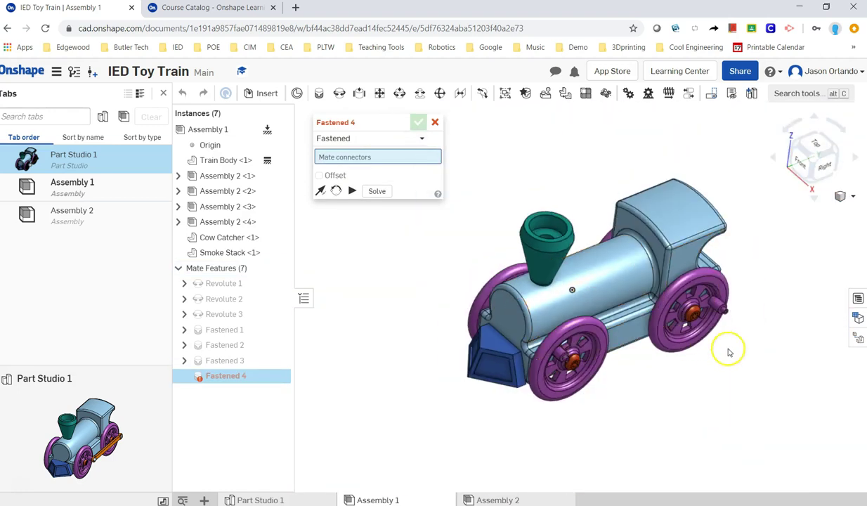
pyautogui.click(837, 150)
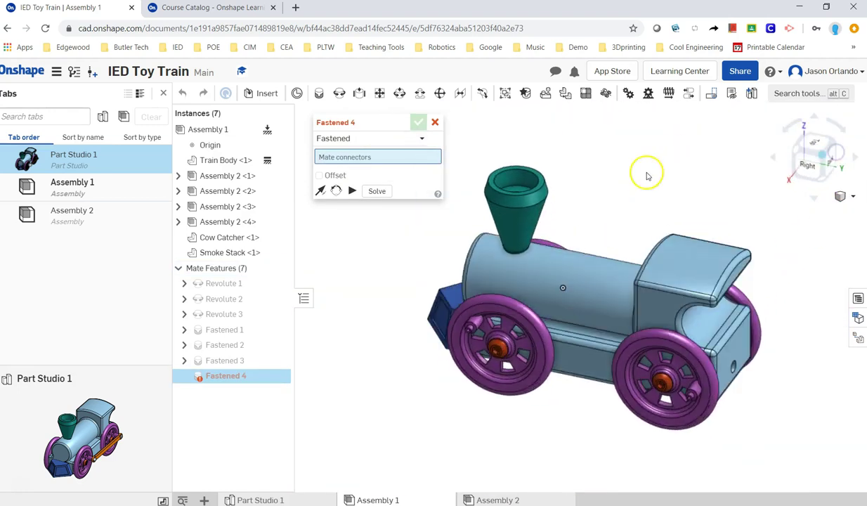
pyautogui.click(254, 98)
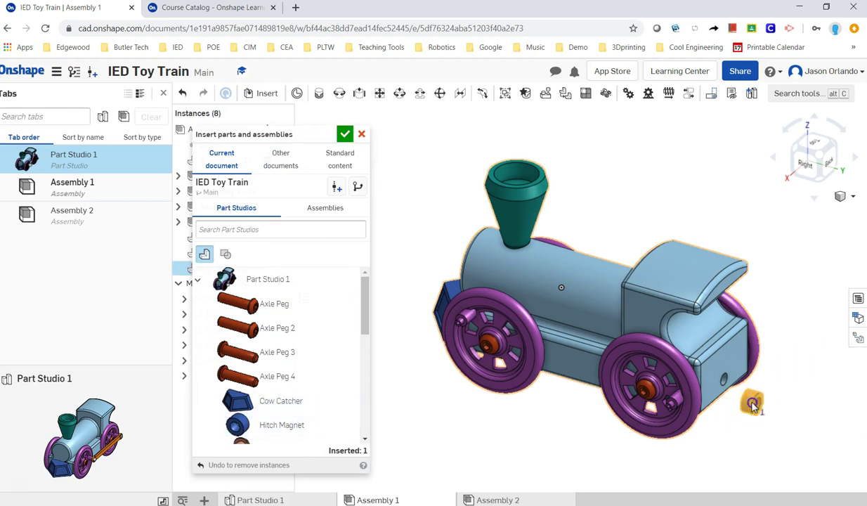
pyautogui.click(752, 404)
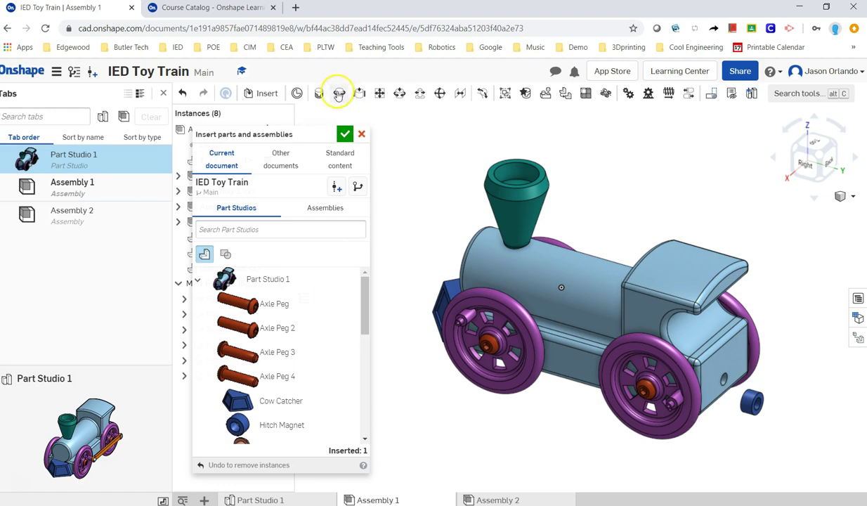
# Start a Revolute mate with the centre of the hole in the train body's back face as the first connector.
pyautogui.click(340, 93)
pyautogui.scroll(5, 724, 409)
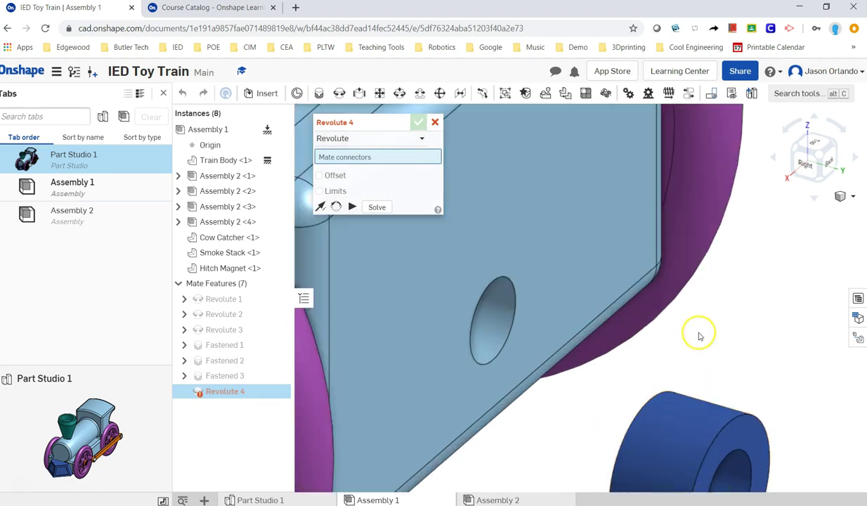
pyautogui.scroll(-3, 699, 333)
pyautogui.moveTo(537, 320); pyautogui.dragTo(590, 397, button='middle')
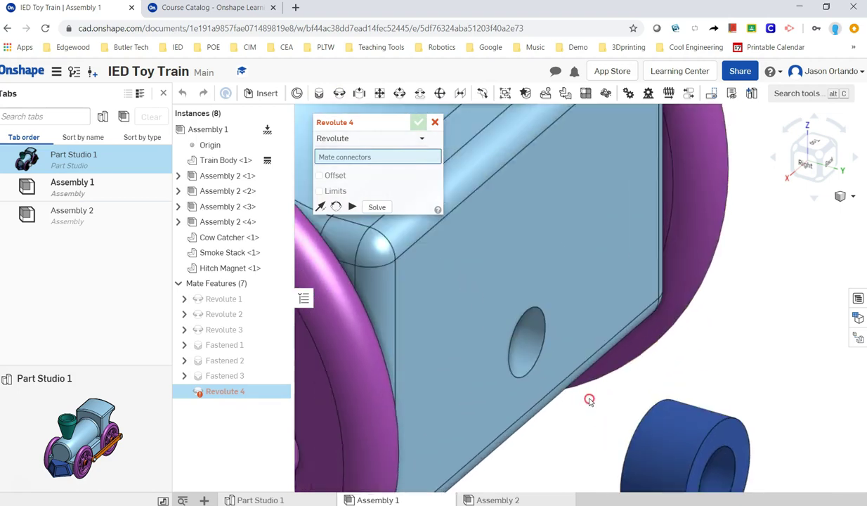
pyautogui.click(522, 375)
# Choose the hitch magnet's outer hole centre as the second connector, flip the primary axis, accept the Revolute mate and try rotating the magnet.
pyautogui.moveTo(689, 371); pyautogui.dragTo(693, 392, button='right')
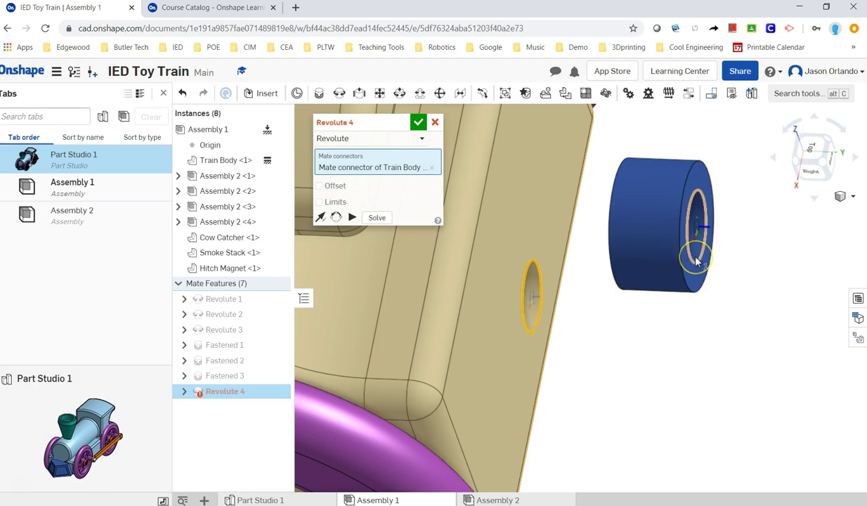
pyautogui.click(697, 261)
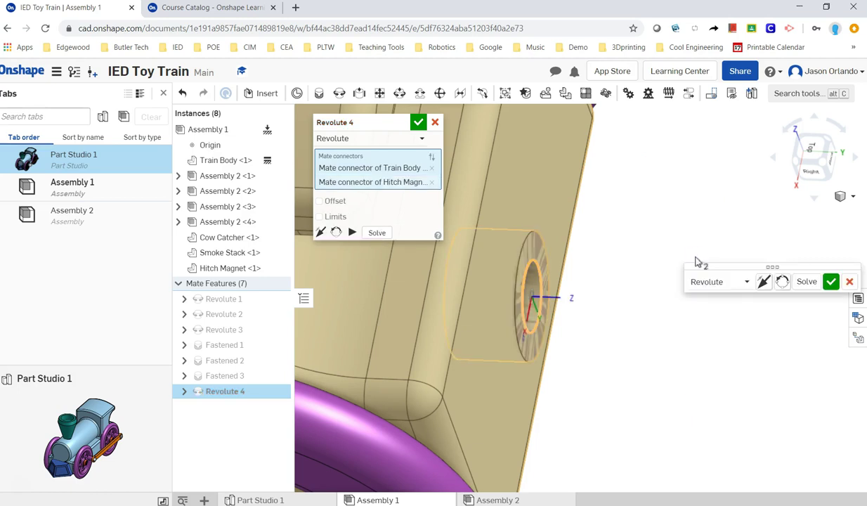
pyautogui.click(321, 234)
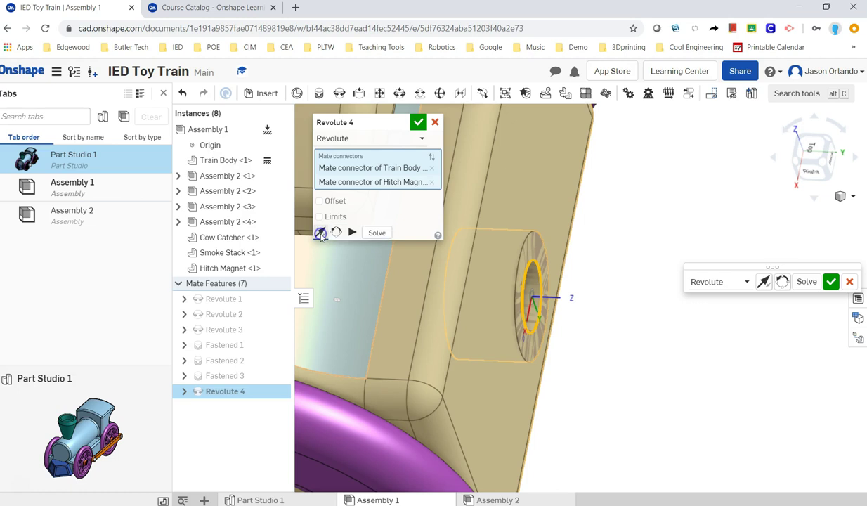
pyautogui.click(417, 123)
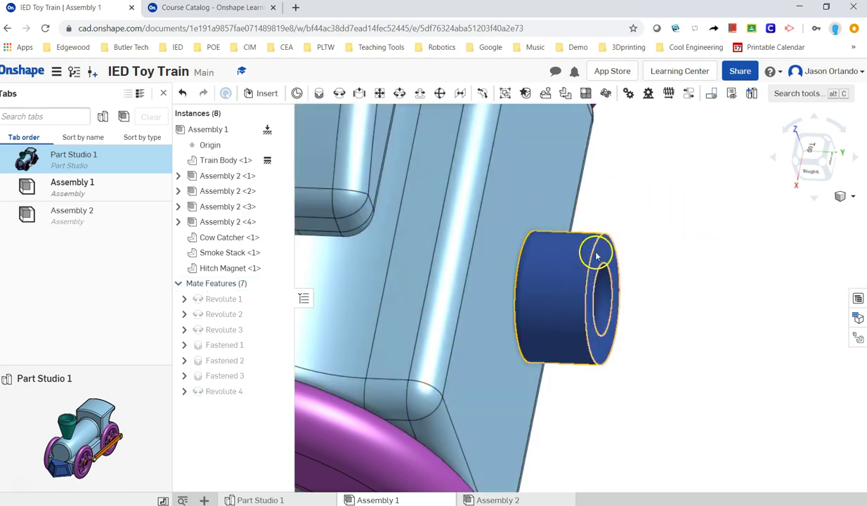
pyautogui.moveTo(591, 253); pyautogui.dragTo(578, 313)
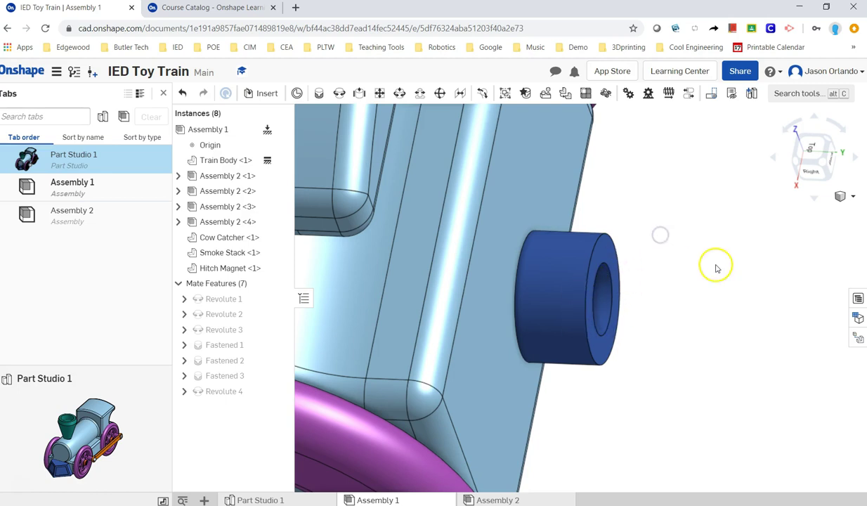
# Insert one Hitch Peg from Part Studio 1 into the assembly, placing it just behind the hitch magnet.
pyautogui.scroll(3, 691, 254)
pyautogui.click(271, 95)
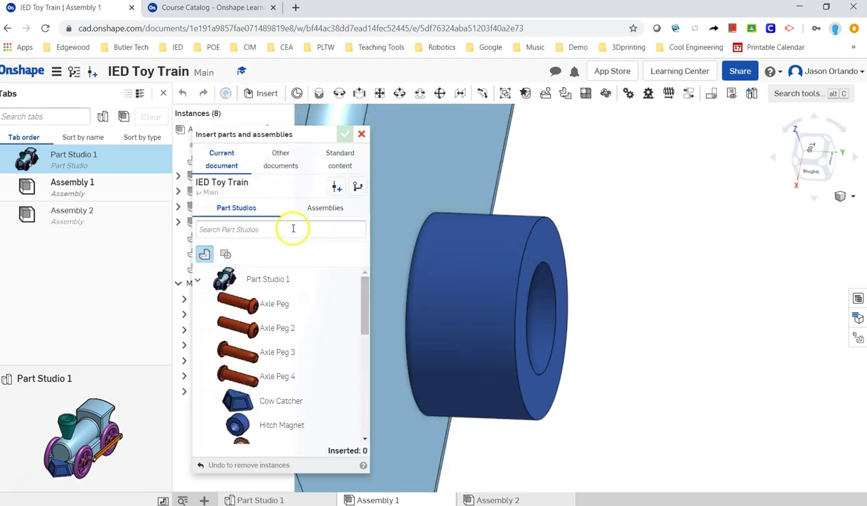
pyautogui.scroll(-1, 305, 356)
pyautogui.click(294, 394)
pyautogui.click(677, 343)
pyautogui.scroll(-3, 675, 341)
pyautogui.click(733, 304)
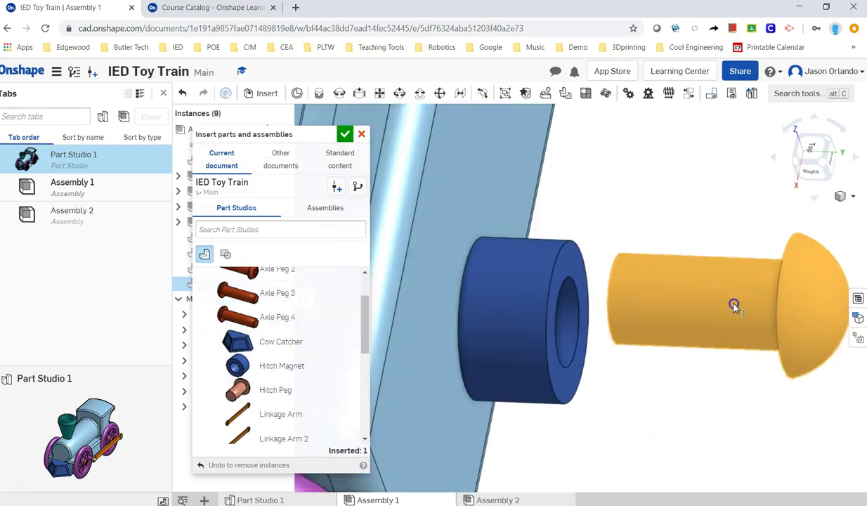
# Start a Revolute mate with the centre of the hitch peg's shaft where it meets the underside of the head.
pyautogui.click(320, 97)
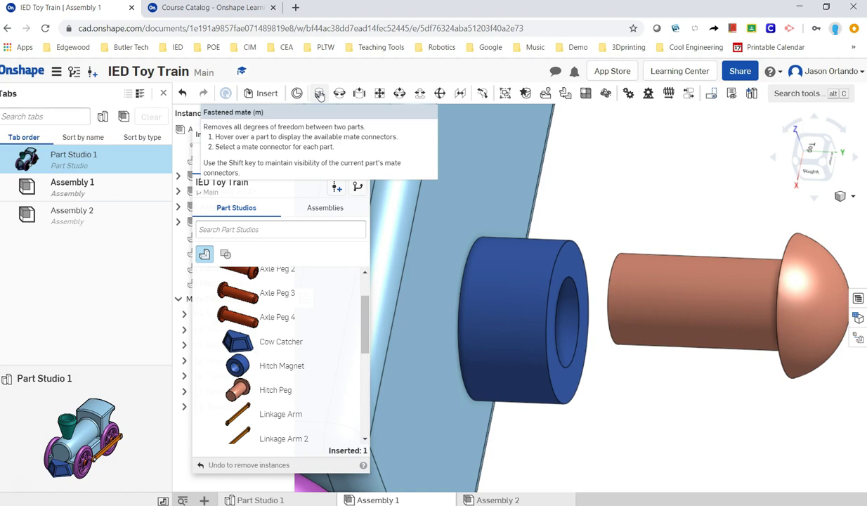
pyautogui.click(320, 96)
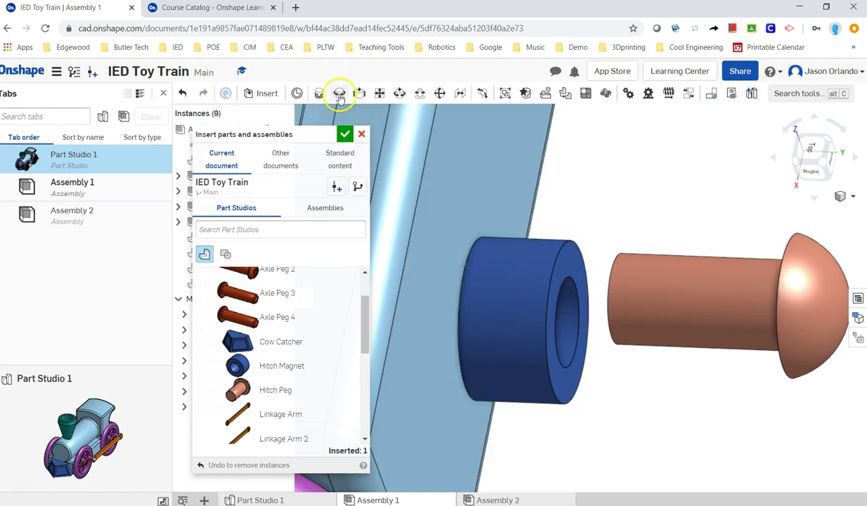
pyautogui.click(340, 96)
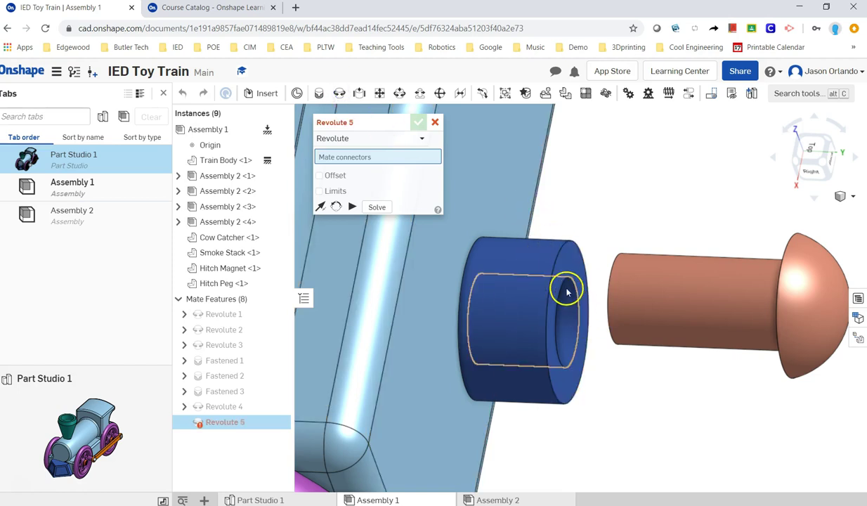
pyautogui.moveTo(710, 178)
pyautogui.mouseDown(button='right')
pyautogui.moveTo(703, 182)
pyautogui.moveTo(722, 184)
pyautogui.mouseUp(button='right')
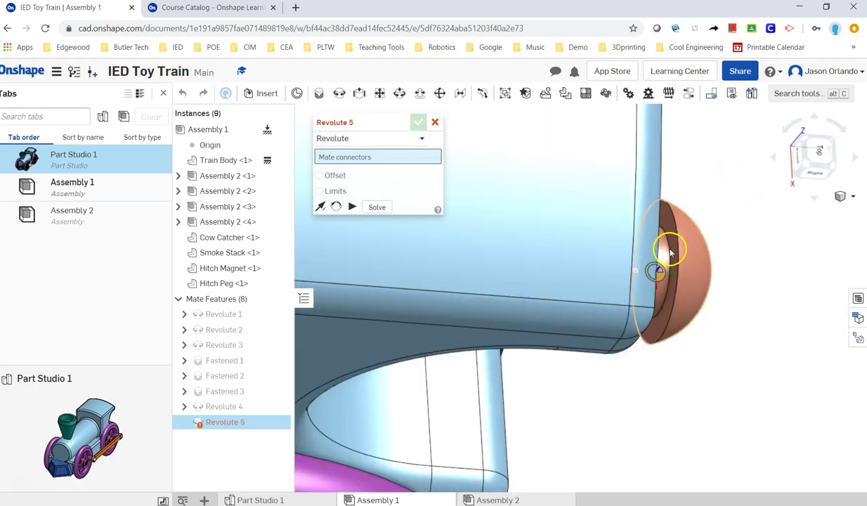
pyautogui.scroll(5, 668, 251)
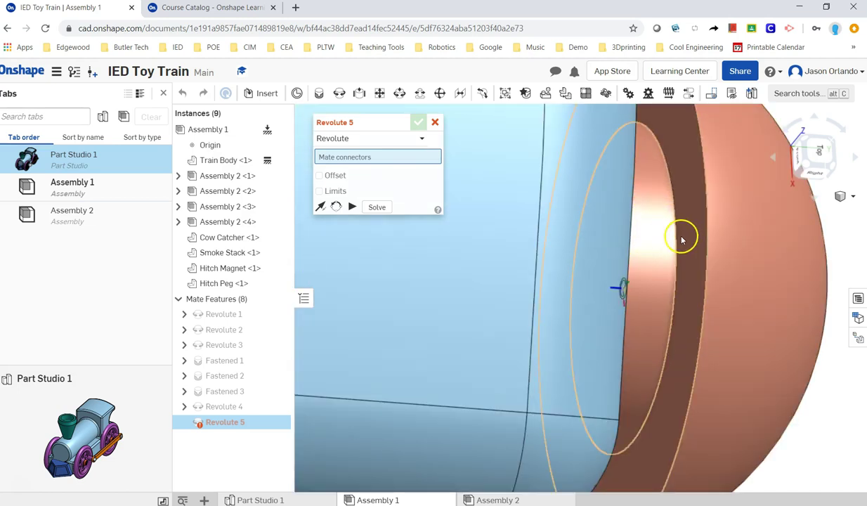
pyautogui.scroll(-5, 679, 243)
pyautogui.click(678, 243)
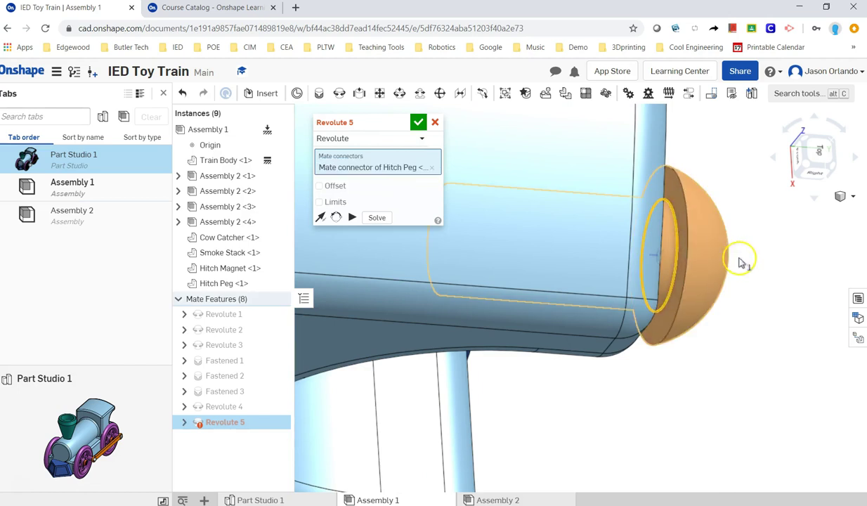
# Choose the centre of the hitch magnet's outer hole edge as the second connector and accept the hitch peg's Revolute mate.
pyautogui.moveTo(759, 262); pyautogui.dragTo(733, 262, button='right')
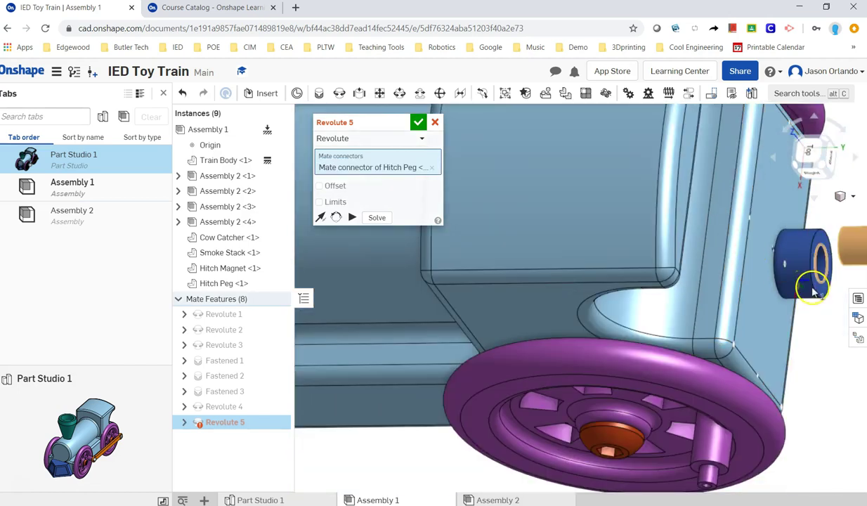
pyautogui.moveTo(813, 284); pyautogui.dragTo(627, 289, button='middle')
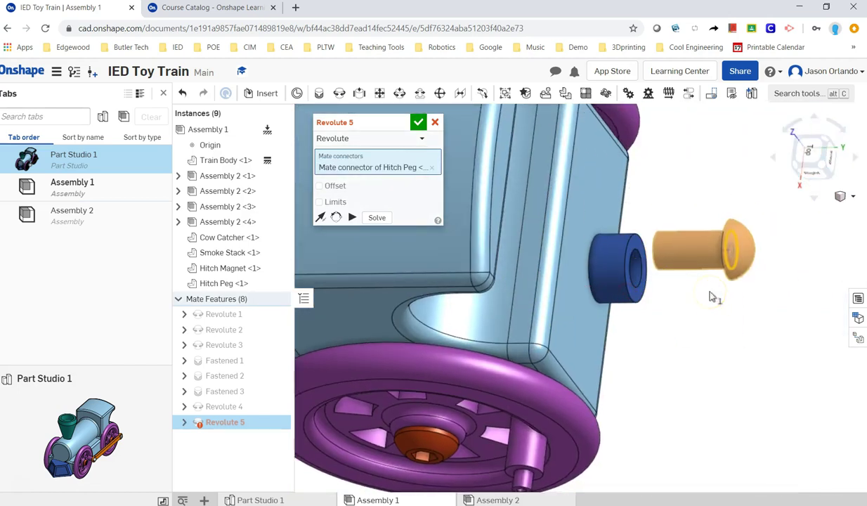
pyautogui.click(639, 287)
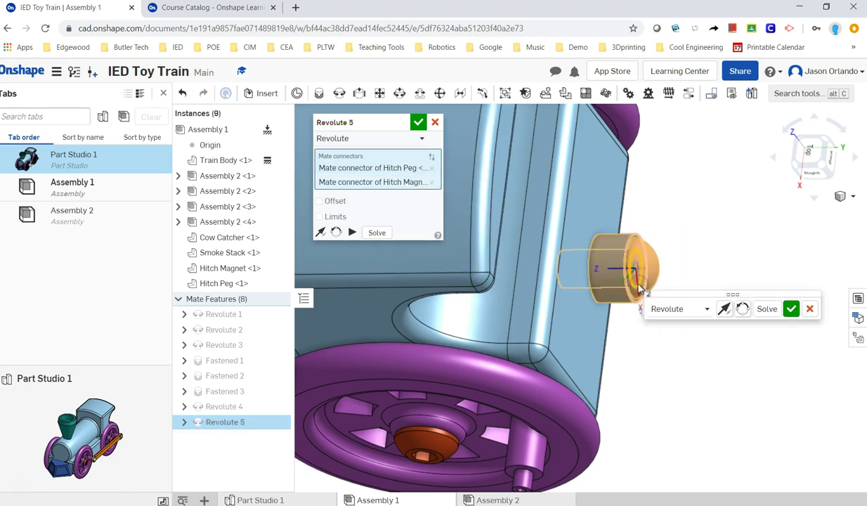
pyautogui.click(792, 309)
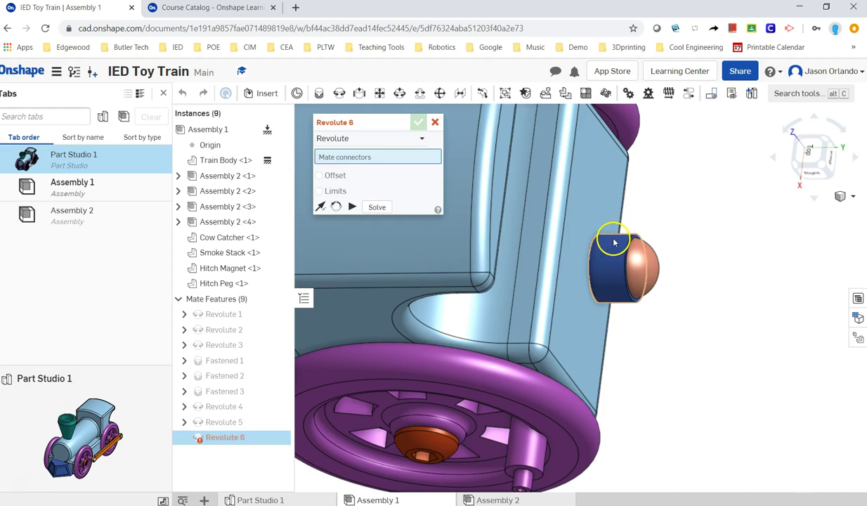
# Insert one Linkage Arm from Part Studio 1 into the assembly, placing it beside the wheels on the train's right side.
pyautogui.scroll(-5, 693, 202)
pyautogui.scroll(-3, 710, 278)
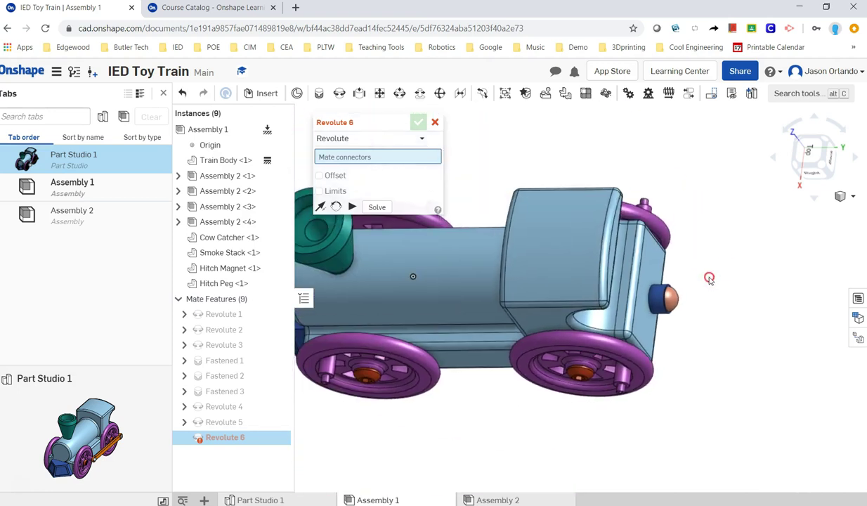
pyautogui.click(579, 350)
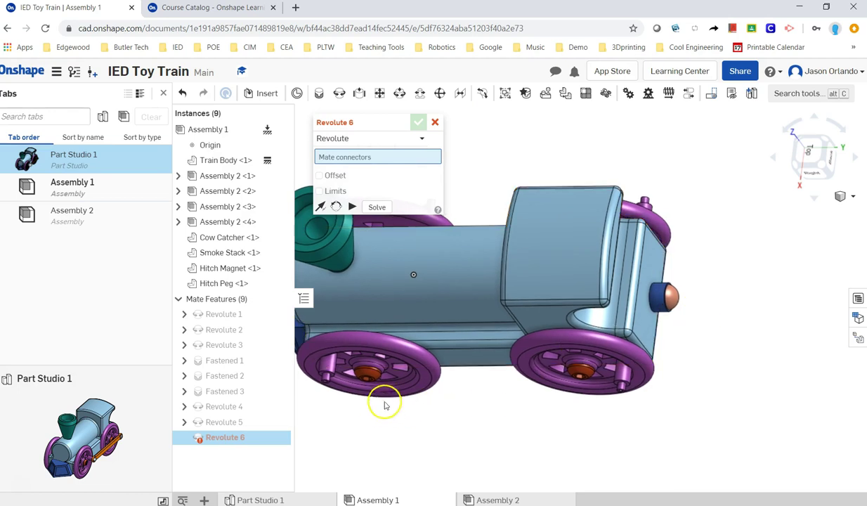
pyautogui.click(796, 168)
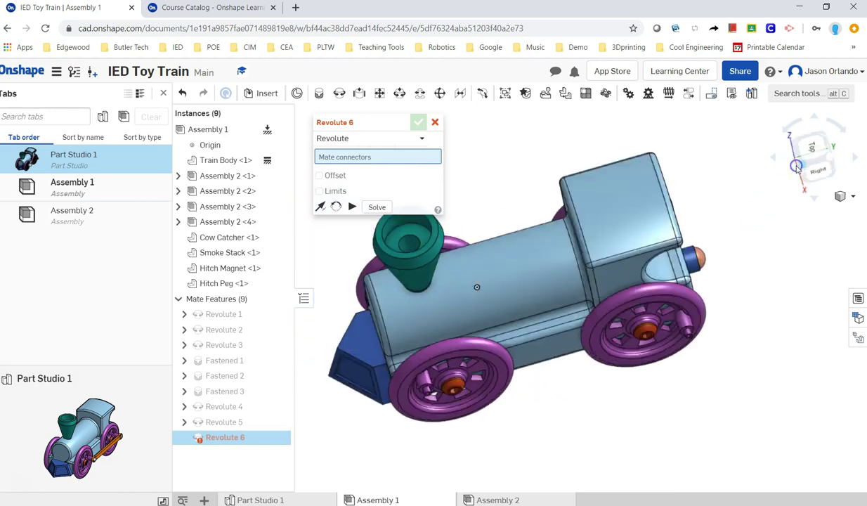
pyautogui.click(265, 89)
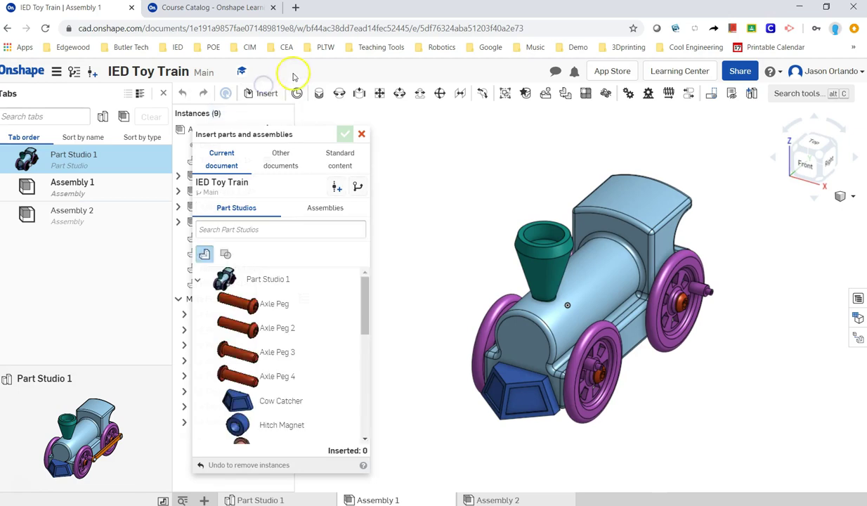
pyautogui.scroll(-3, 288, 331)
pyautogui.click(285, 355)
pyautogui.click(712, 389)
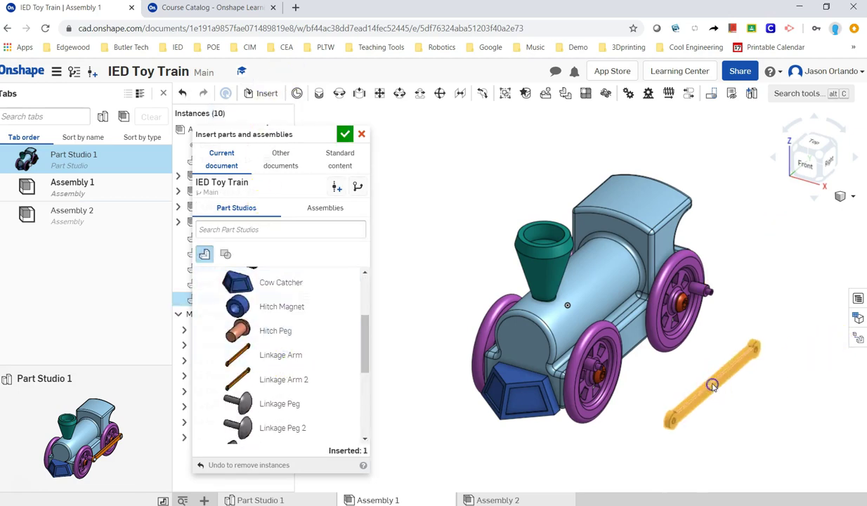
# Insert a second Linkage Arm on the train's opposite side and four Linkage Pegs, two near each arm, and accept the insertion.
pyautogui.moveTo(281, 354); pyautogui.dragTo(457, 253)
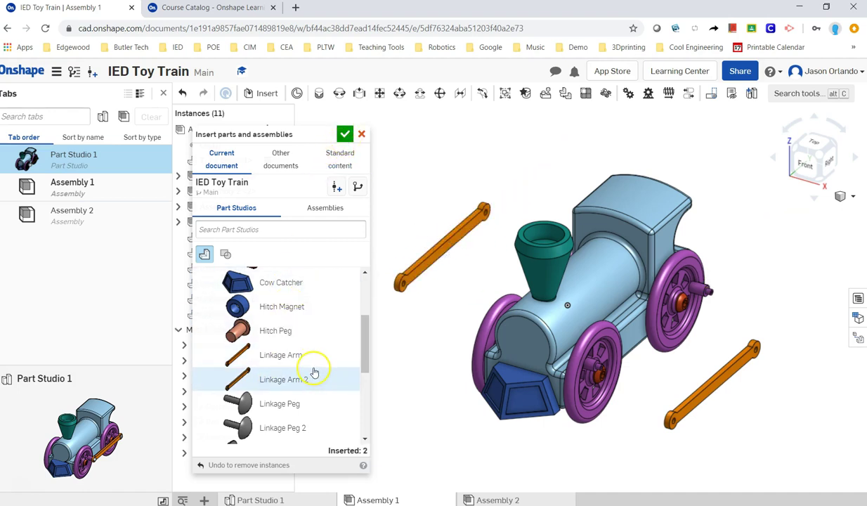
pyautogui.click(291, 404)
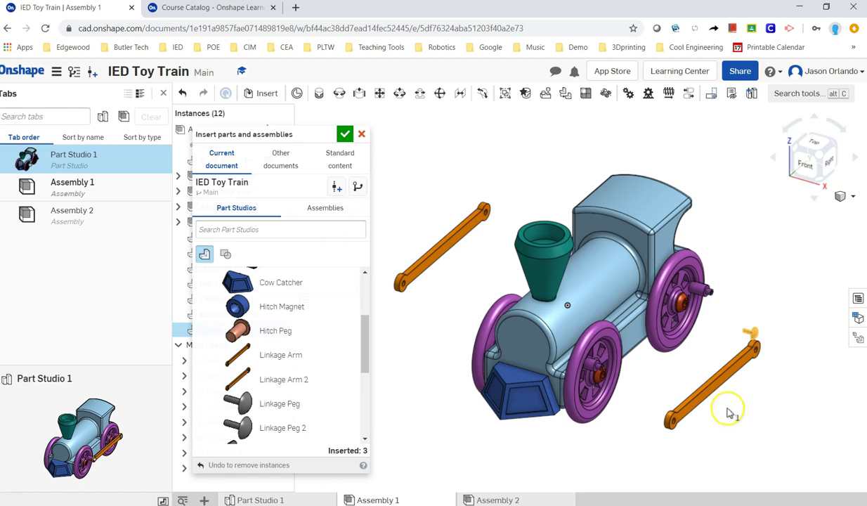
pyautogui.click(315, 402)
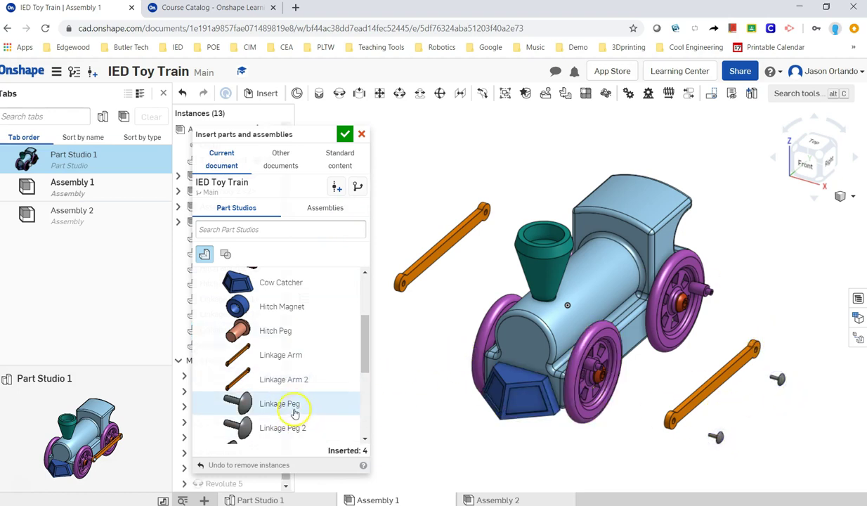
pyautogui.click(295, 406)
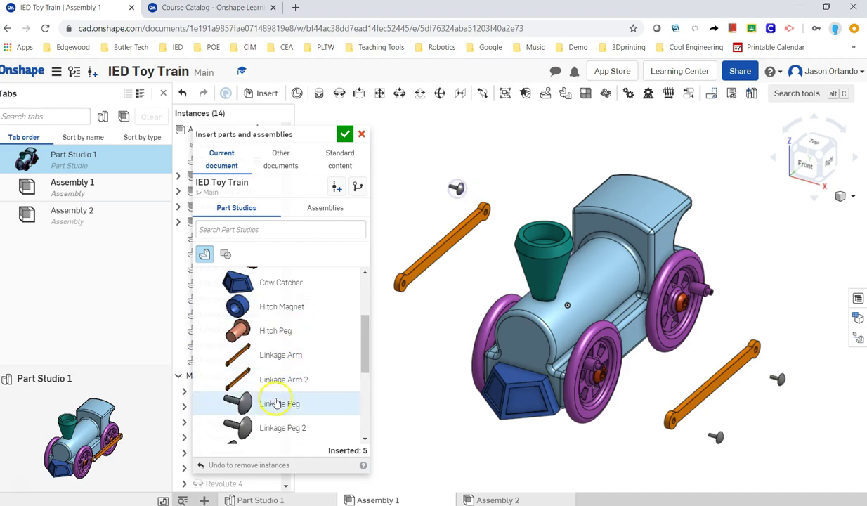
pyautogui.click(246, 404)
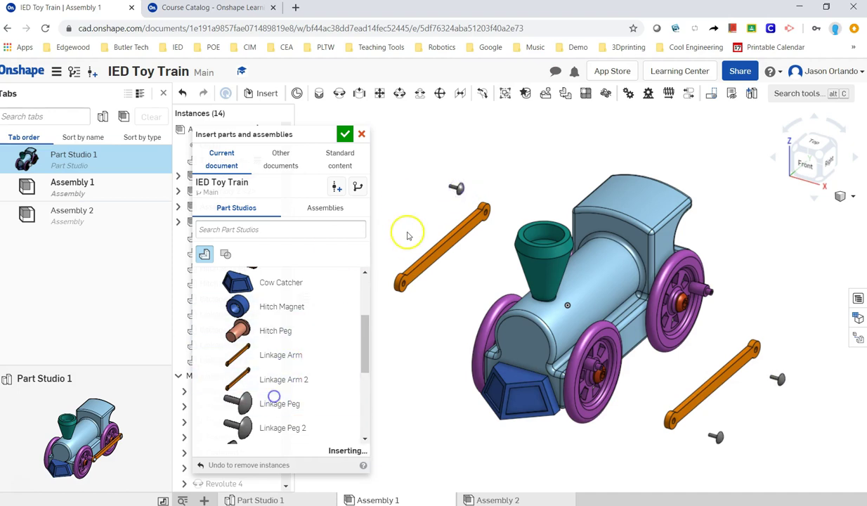
pyautogui.click(345, 134)
# Turn the right rear wheel's crank and start a Revolute mate at the centre of the crank's shoulder edge, where the small pin begins.
pyautogui.moveTo(721, 316); pyautogui.dragTo(726, 311, button='right')
pyautogui.moveTo(725, 312); pyautogui.dragTo(667, 287, button='middle')
pyautogui.scroll(-3, 691, 296)
pyautogui.scroll(5, 697, 298)
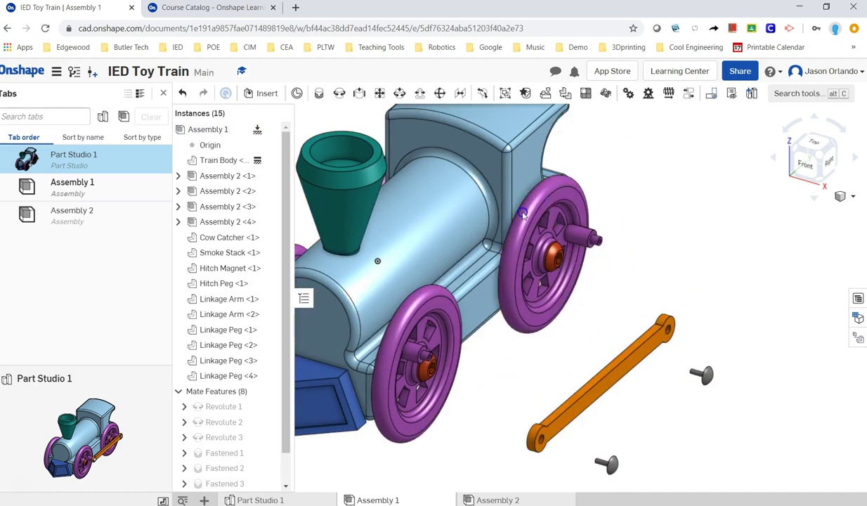
pyautogui.moveTo(501, 259); pyautogui.dragTo(496, 285)
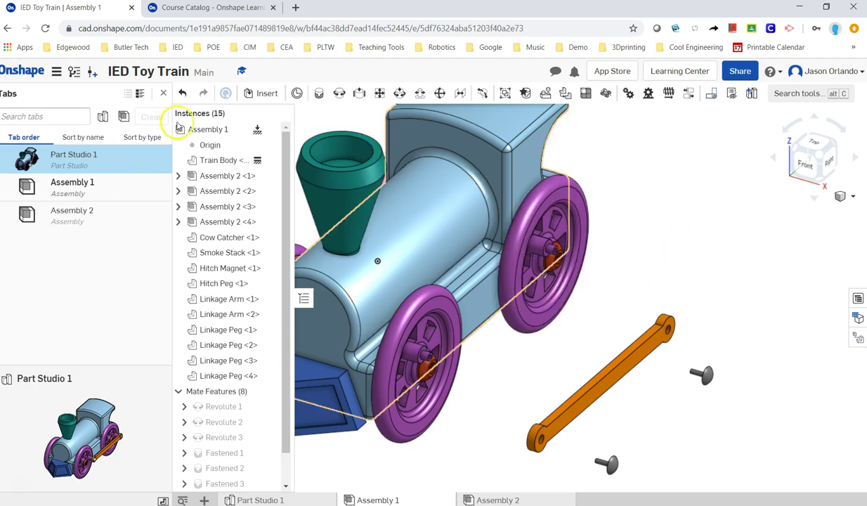
pyautogui.click(339, 94)
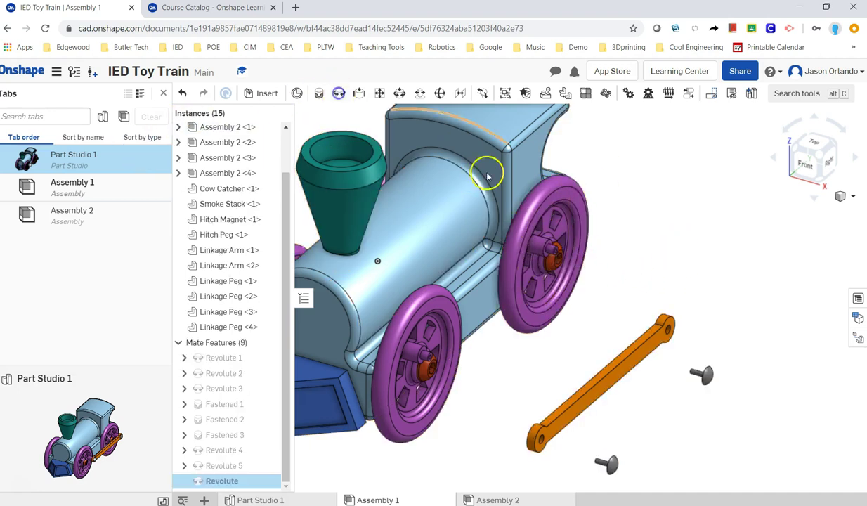
pyautogui.scroll(-5, 557, 253)
pyautogui.scroll(10, 556, 257)
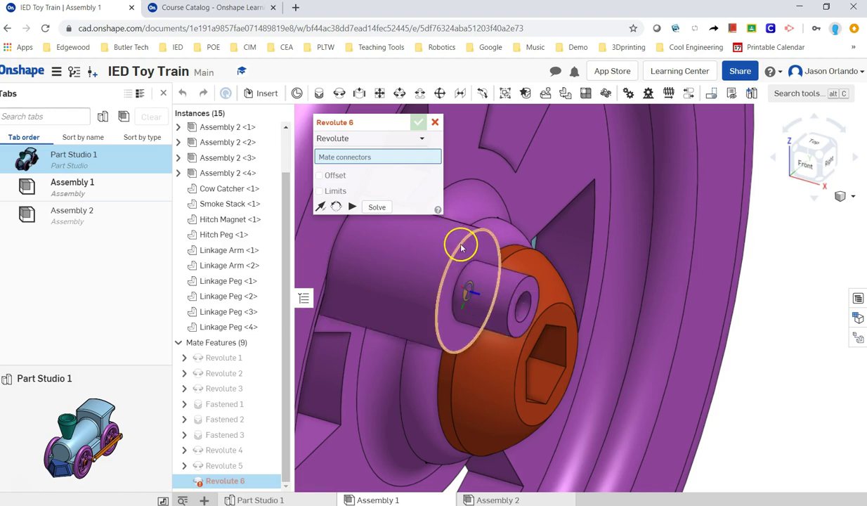
pyautogui.click(461, 246)
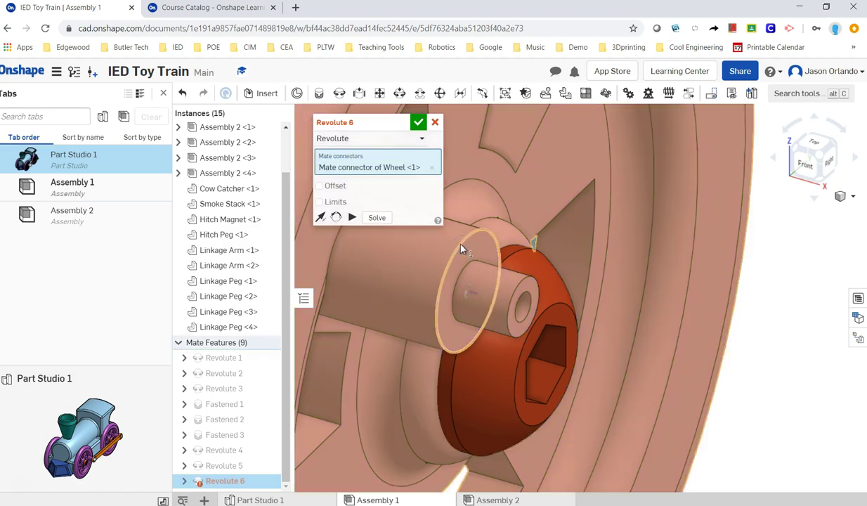
# Choose the centre of the linkage arm's rear hole on its outer face as the second connector and accept the Revolute mate.
pyautogui.scroll(-5, 477, 281)
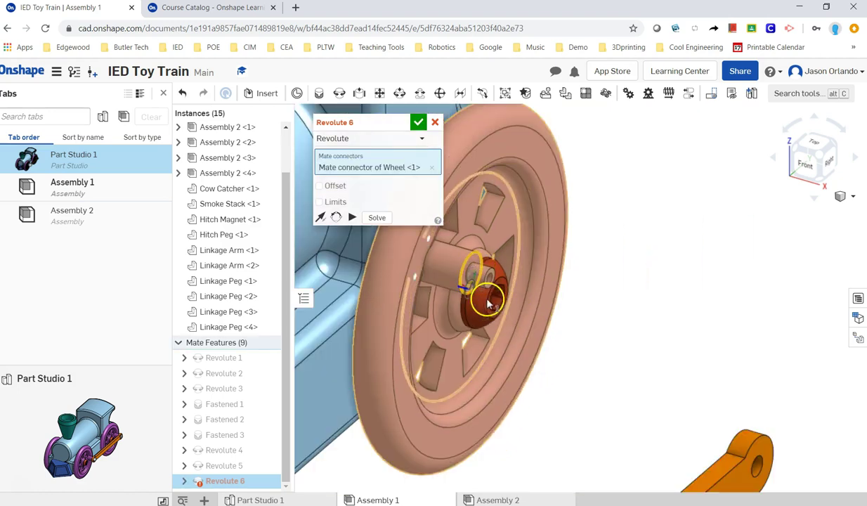
pyautogui.scroll(-1, 478, 288)
pyautogui.scroll(5, 470, 271)
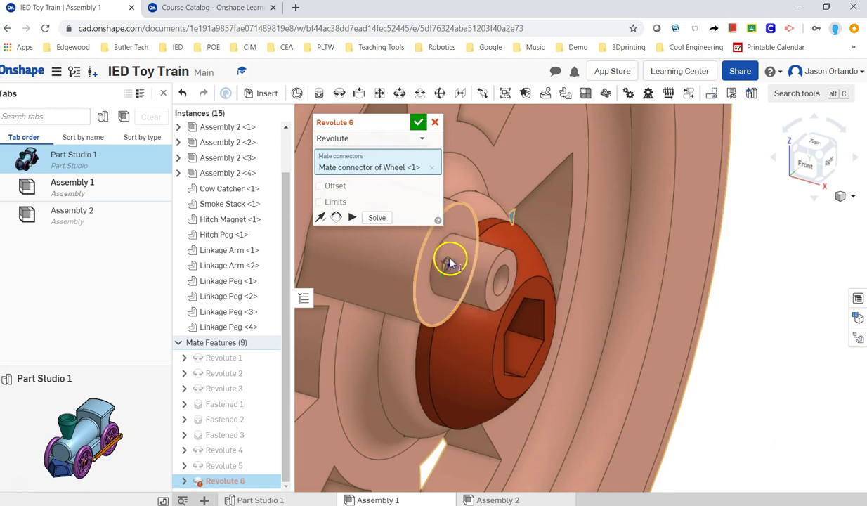
pyautogui.scroll(-5, 466, 266)
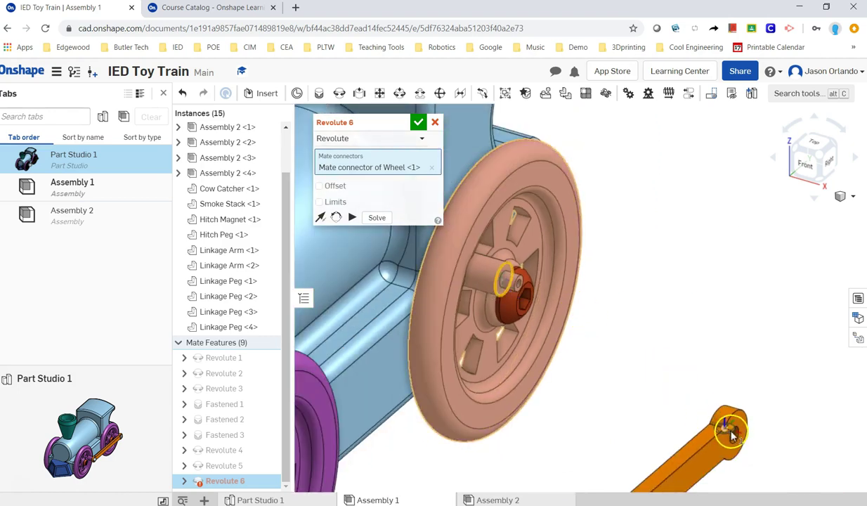
pyautogui.scroll(3, 731, 436)
pyautogui.scroll(-1, 713, 400)
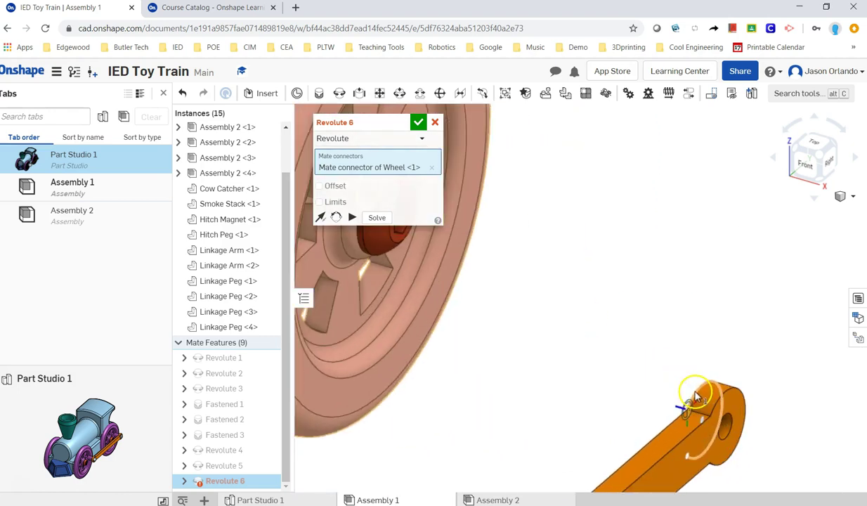
pyautogui.scroll(-2, 696, 398)
pyautogui.scroll(4, 717, 418)
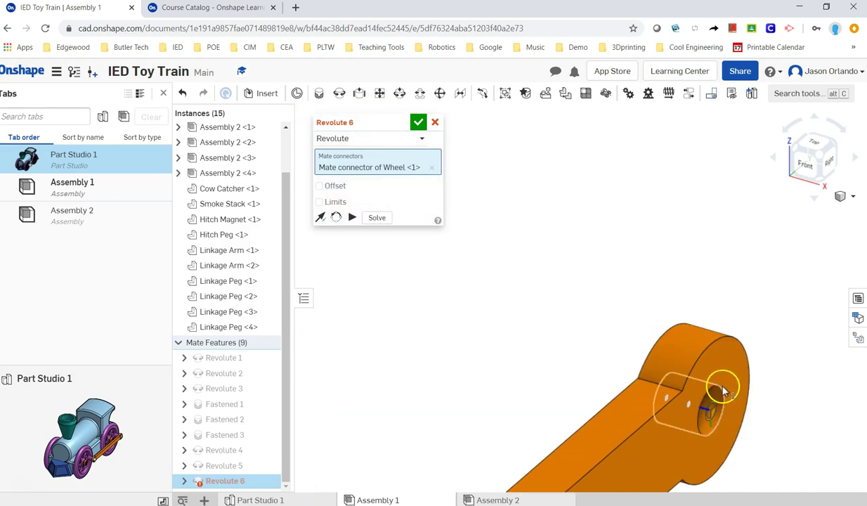
pyautogui.click(724, 391)
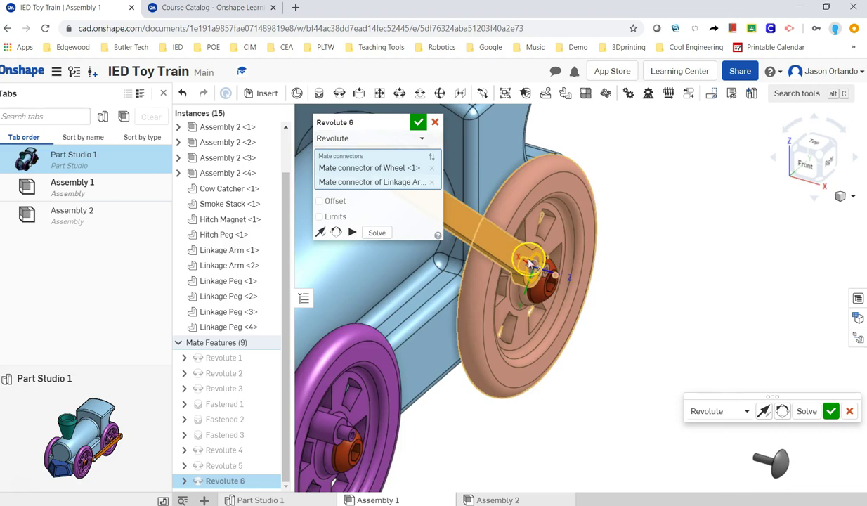
pyautogui.click(417, 122)
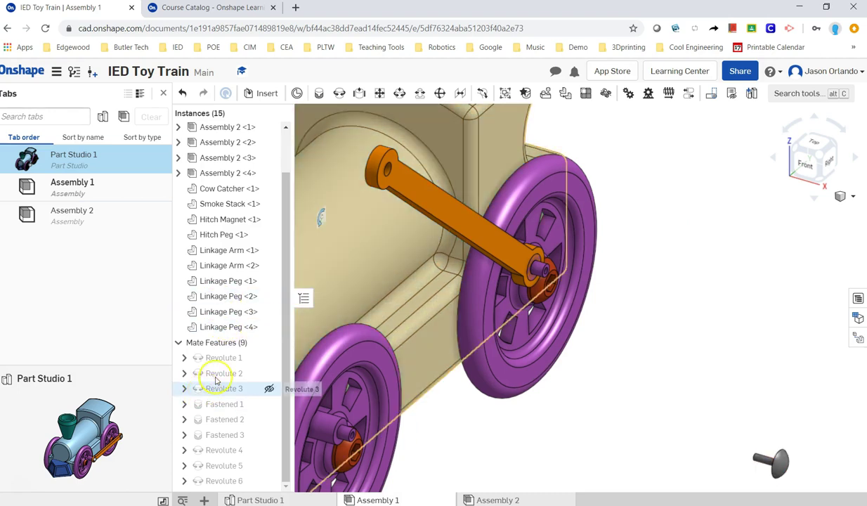
# Edit the Revolute 6 mate and flip its primary axis so the linkage arm faces the other way on the rear crank.
pyautogui.doubleClick(219, 480)
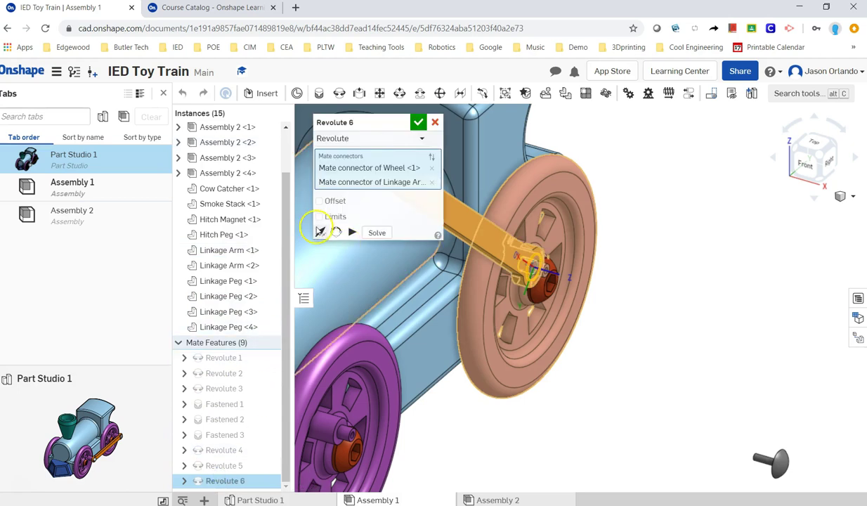
pyautogui.click(320, 233)
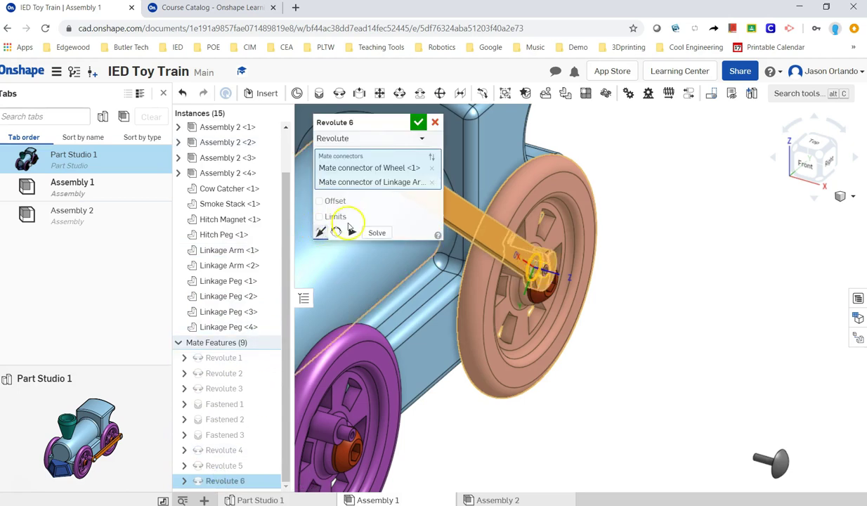
pyautogui.click(417, 123)
# Swing the linkage arm's free end down past the right front wheel and turn the rear wheel so the arm hangs clear.
pyautogui.moveTo(559, 274); pyautogui.dragTo(450, 412)
pyautogui.scroll(2, 523, 437)
pyautogui.scroll(-3, 524, 436)
pyautogui.moveTo(524, 436); pyautogui.dragTo(541, 312, button='middle')
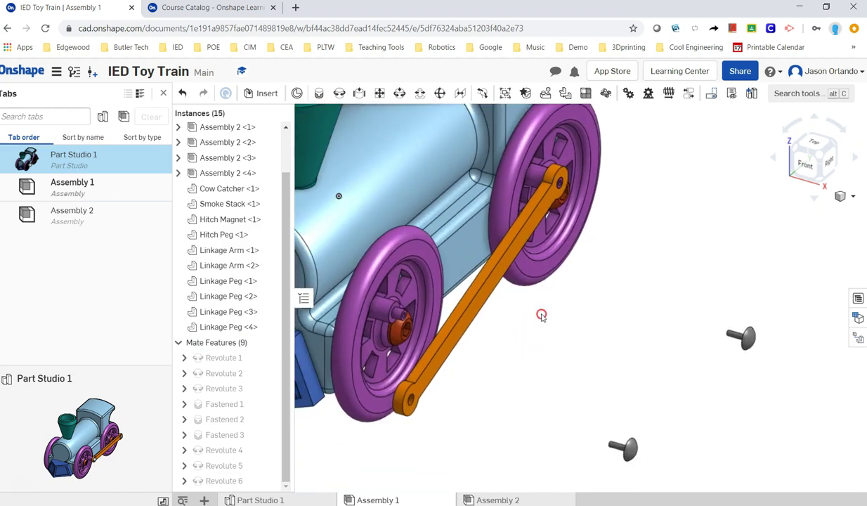
pyautogui.moveTo(450, 397); pyautogui.dragTo(464, 365)
pyautogui.moveTo(551, 136); pyautogui.dragTo(529, 139)
pyautogui.scroll(-5, 645, 302)
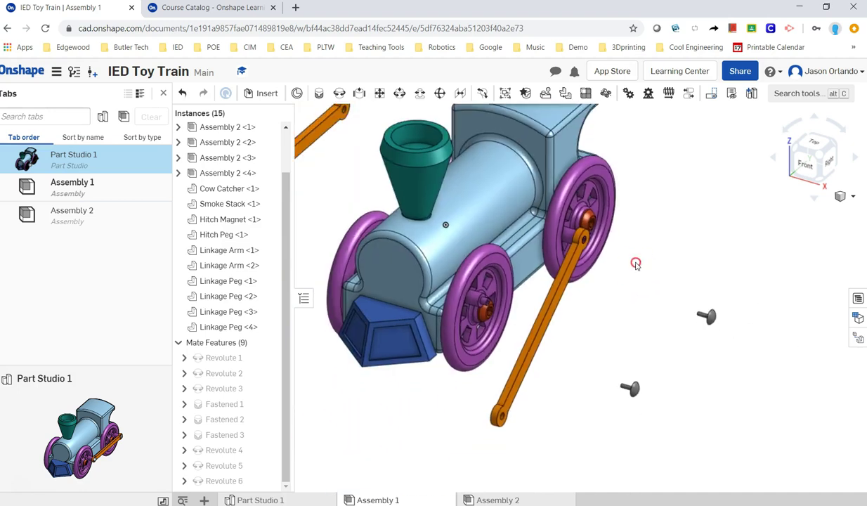
pyautogui.click(399, 384)
# Start another Revolute mate at the centre of the right front wheel's crank shoulder edge.
pyautogui.click(338, 94)
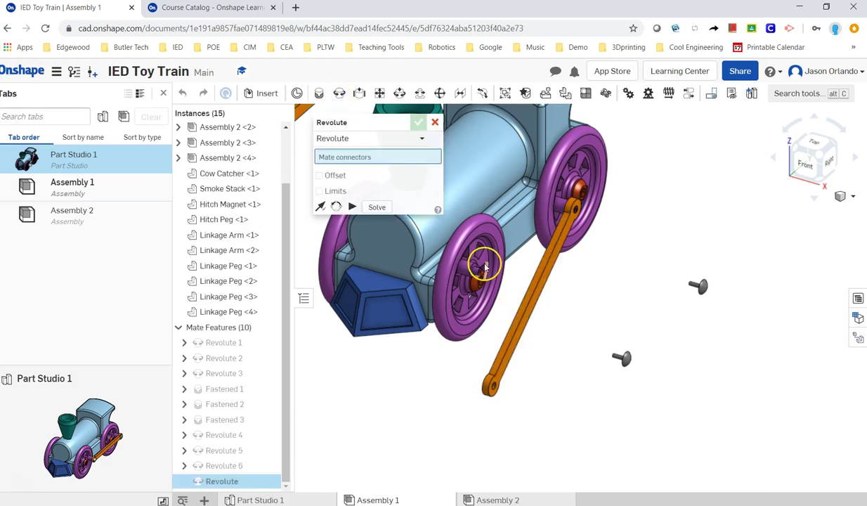
pyautogui.scroll(-2, 467, 256)
pyautogui.scroll(6, 485, 253)
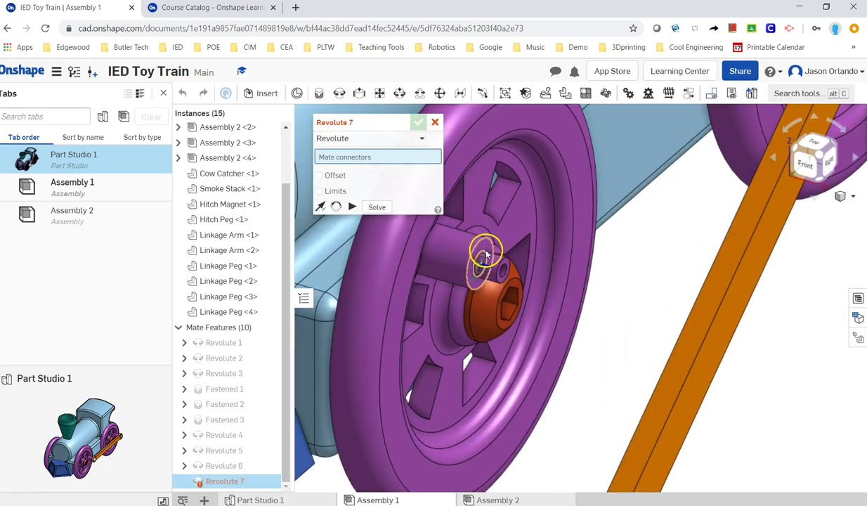
pyautogui.click(485, 254)
# Choose the centre of the hole on the inner face of the arm's free end as the second connector and accept the Revolute mate.
pyautogui.scroll(-4, 467, 241)
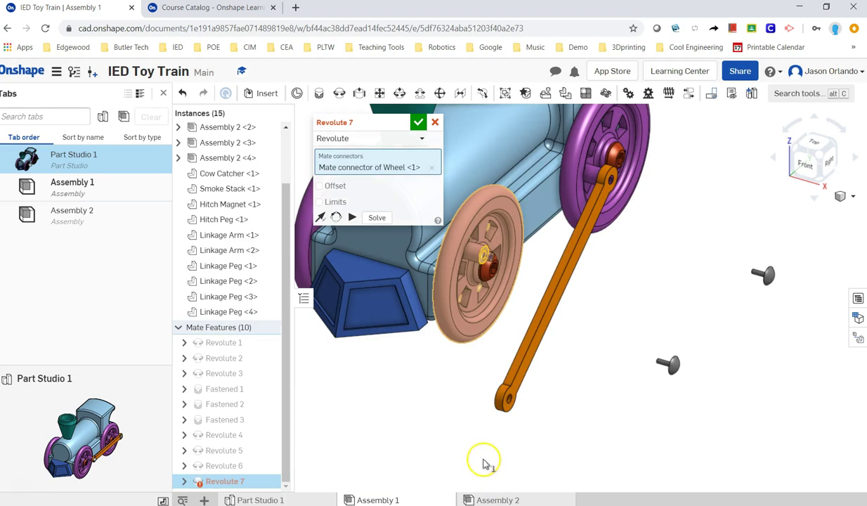
pyautogui.moveTo(485, 459); pyautogui.dragTo(523, 445, button='right')
pyautogui.scroll(5, 496, 399)
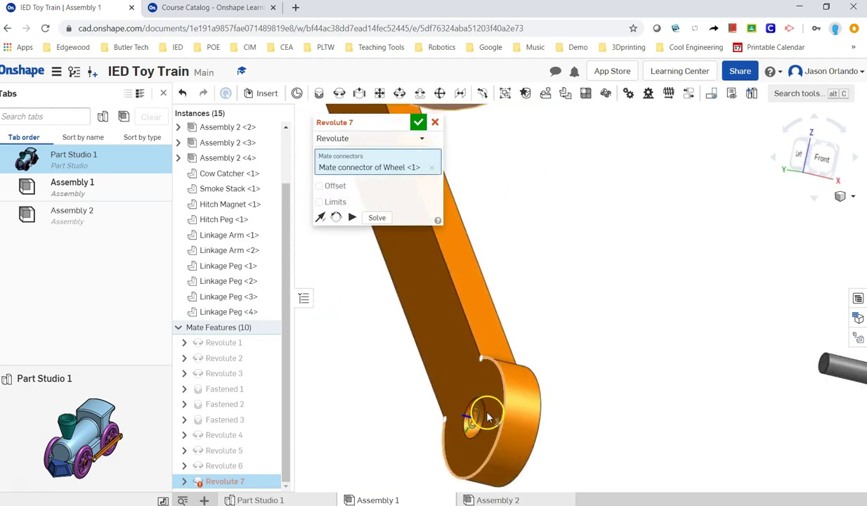
pyautogui.click(483, 417)
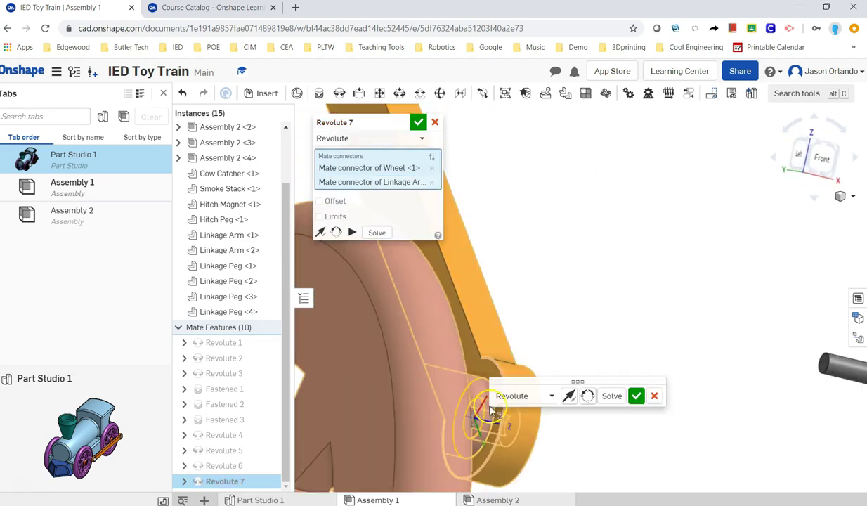
pyautogui.moveTo(689, 364); pyautogui.dragTo(655, 345, button='right')
pyautogui.scroll(-4, 655, 349)
pyautogui.scroll(-3, 708, 435)
pyautogui.moveTo(705, 422); pyautogui.dragTo(662, 375, button='middle')
pyautogui.moveTo(460, 342); pyautogui.dragTo(371, 350, button='middle')
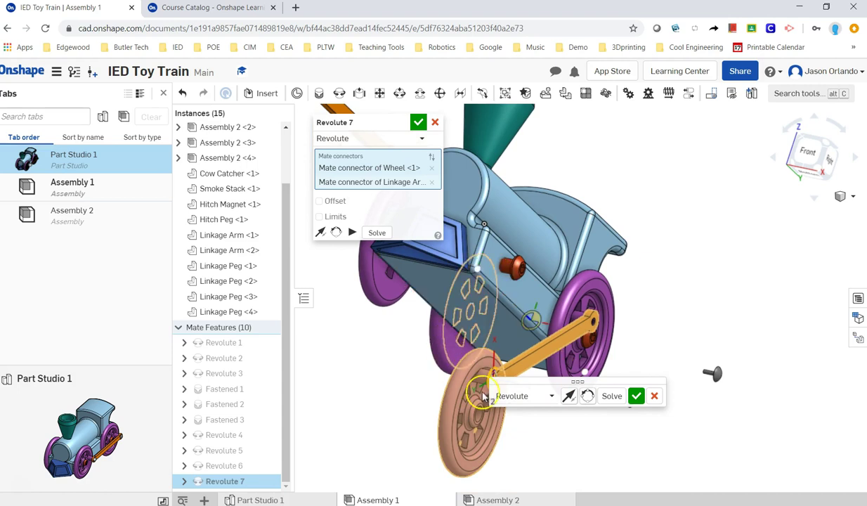
pyautogui.click(637, 396)
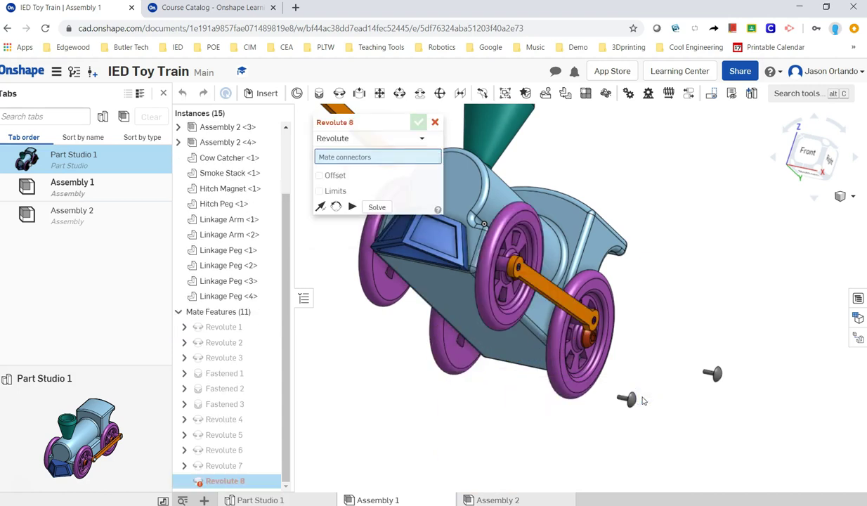
pyautogui.scroll(-2, 630, 282)
pyautogui.scroll(2, 638, 285)
pyautogui.moveTo(639, 285); pyautogui.dragTo(622, 303, button='right')
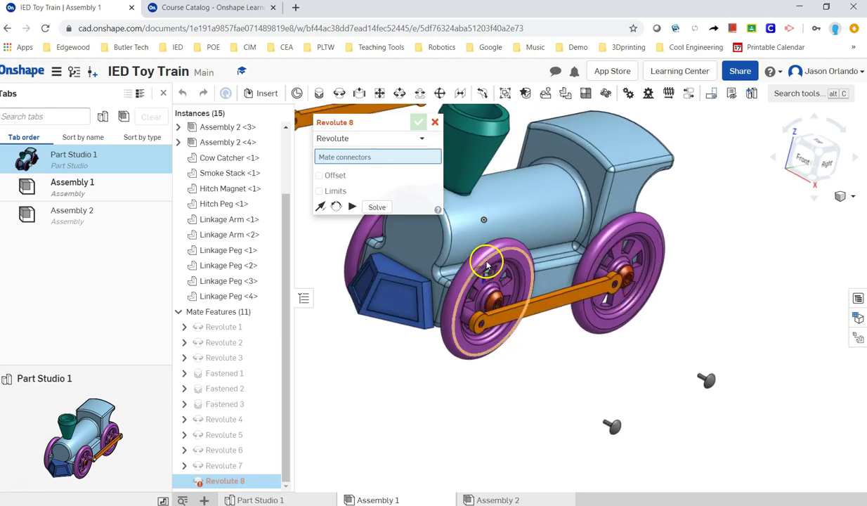
pyautogui.click(434, 155)
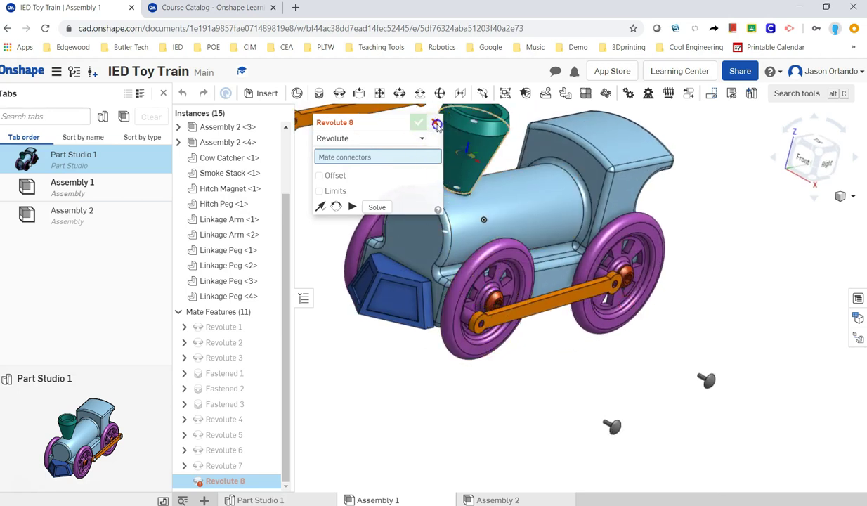
pyautogui.click(436, 124)
# Rotate the right front wheel to test how the linkage arm moves with both wheels.
pyautogui.click(495, 323)
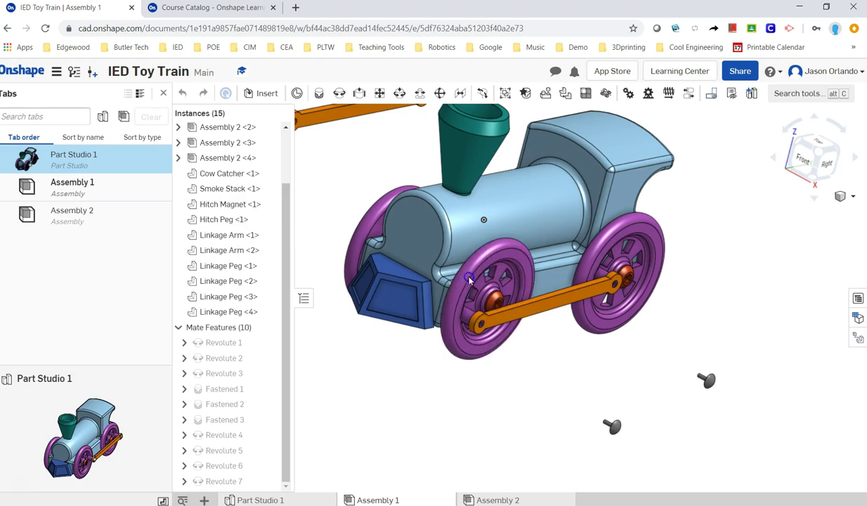
pyautogui.moveTo(465, 284); pyautogui.dragTo(538, 343)
pyautogui.scroll(3, 538, 343)
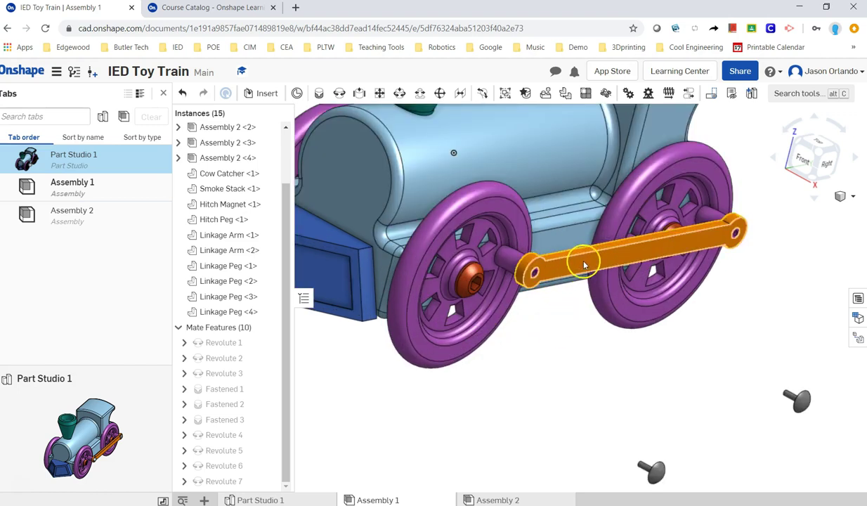
pyautogui.moveTo(451, 218); pyautogui.dragTo(585, 391)
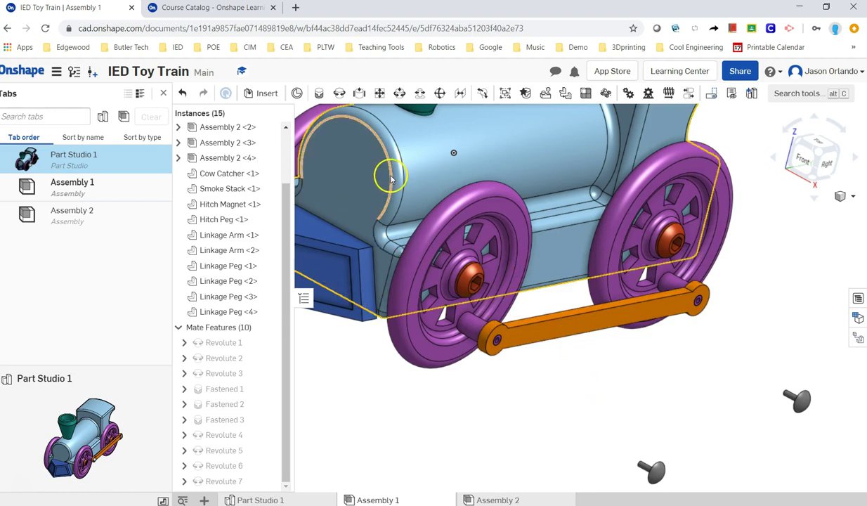
# Add a Parallel mate between the top face of the right linkage arm and the train body's flat side ledge.
pyautogui.click(461, 95)
pyautogui.scroll(2, 560, 301)
pyautogui.scroll(-3, 560, 301)
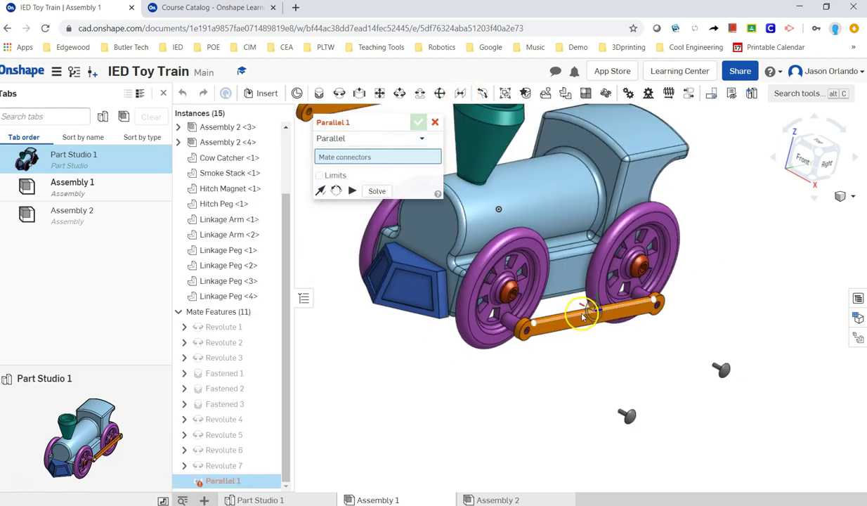
pyautogui.scroll(5, 569, 307)
pyautogui.scroll(4, 565, 311)
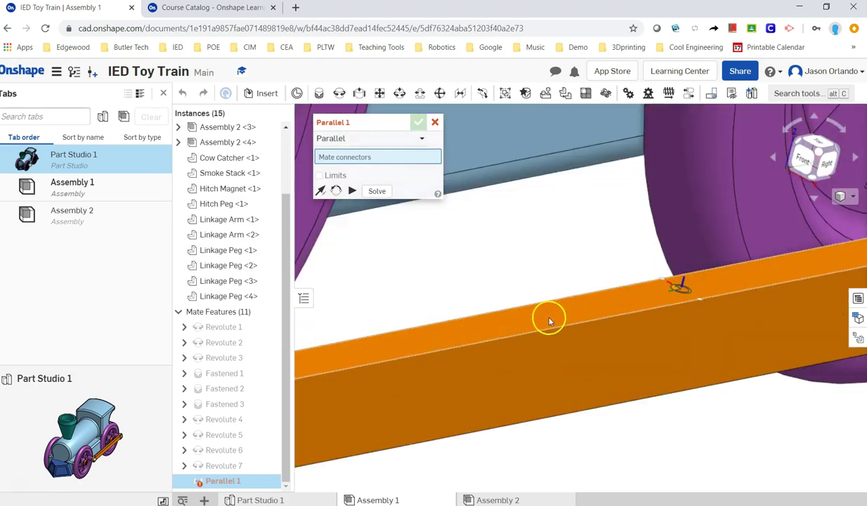
pyautogui.click(548, 322)
pyautogui.scroll(-5, 548, 321)
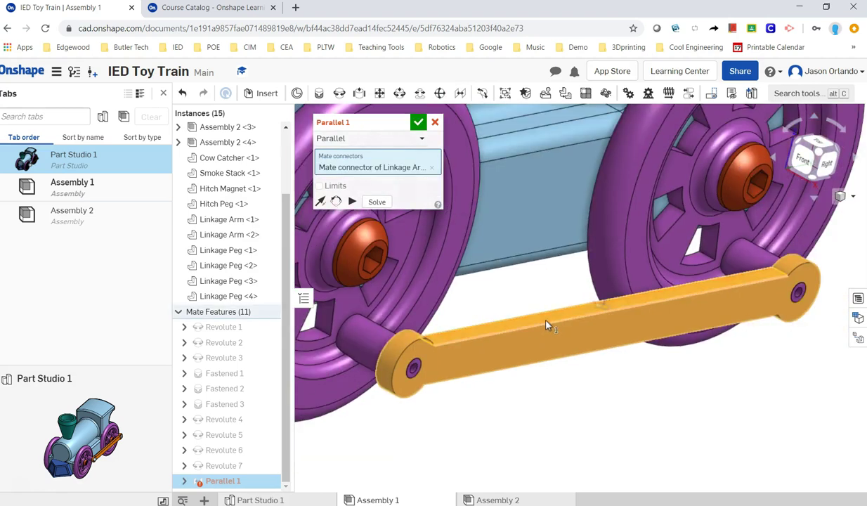
pyautogui.scroll(6, 557, 201)
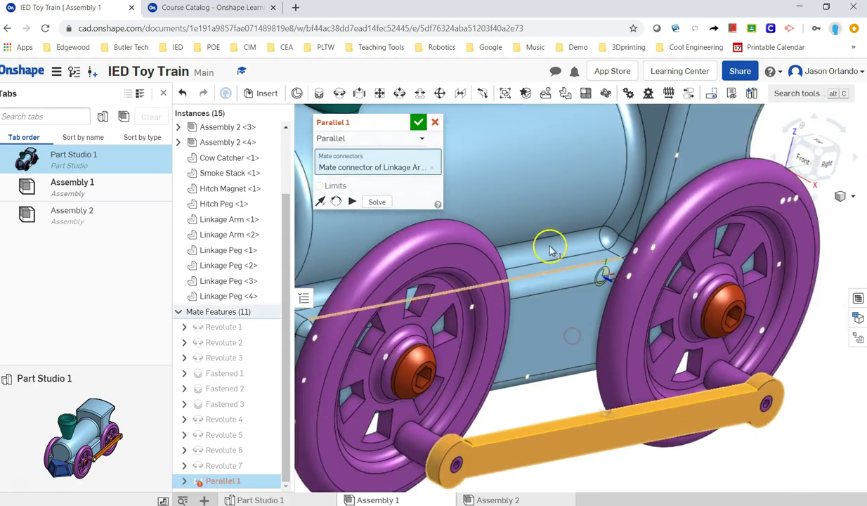
pyautogui.scroll(2, 557, 274)
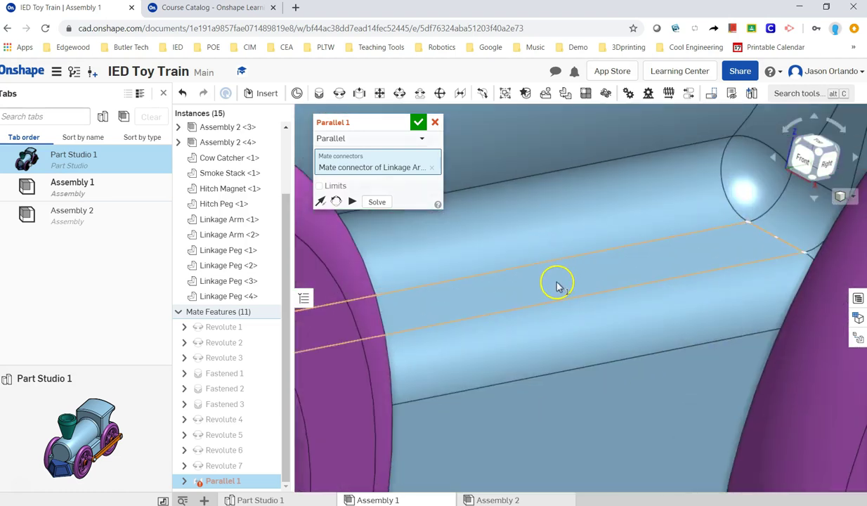
pyautogui.click(556, 286)
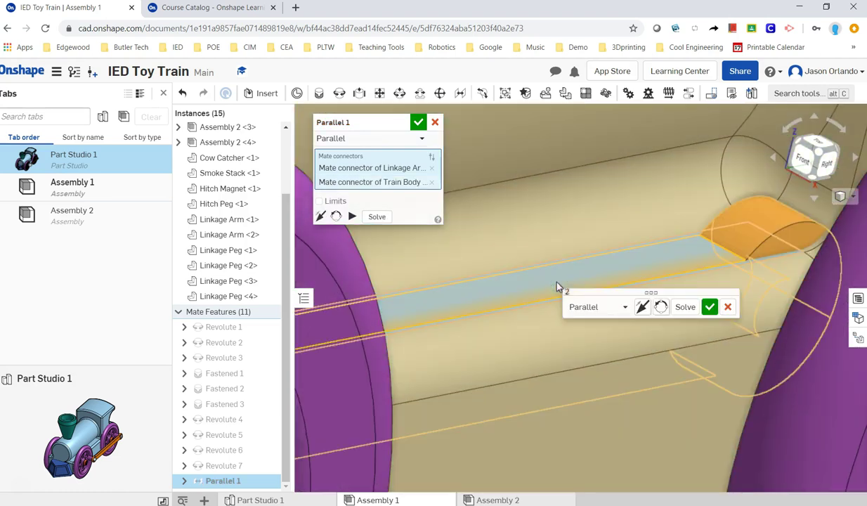
pyautogui.scroll(-5, 537, 272)
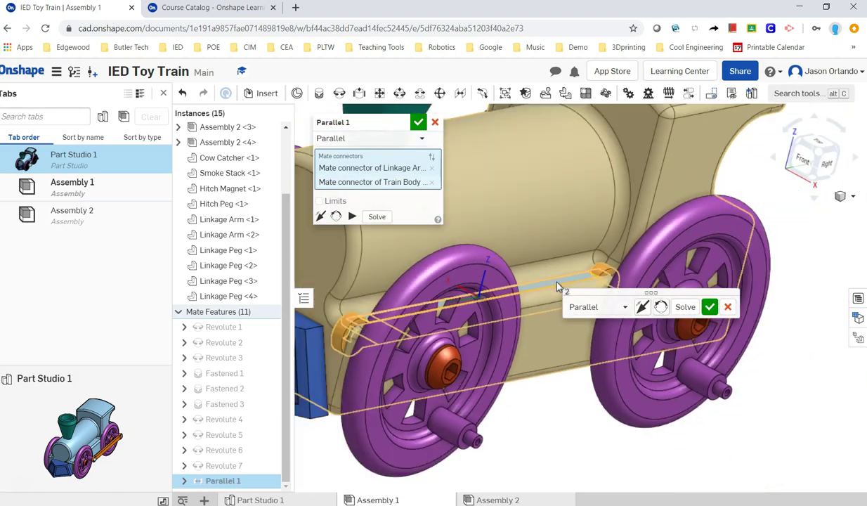
pyautogui.click(418, 124)
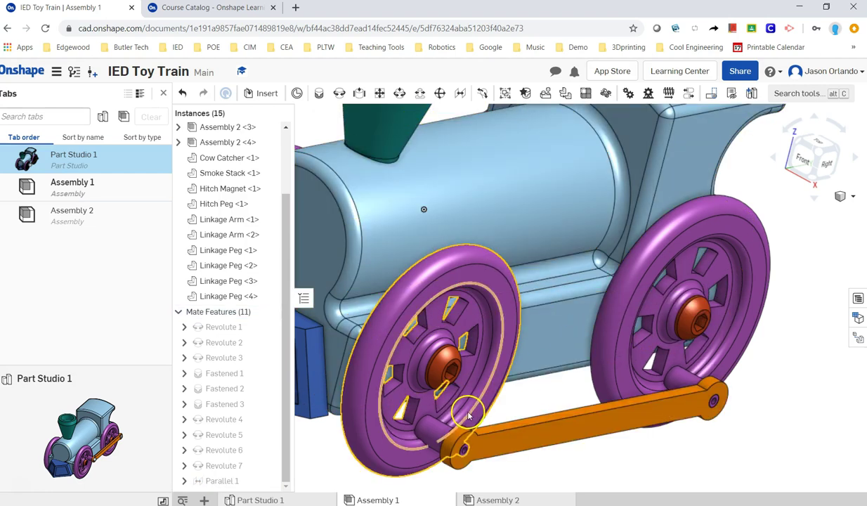
# Swing the right wheels and linkage arm up and down to check that the arm stays parallel to the train body.
pyautogui.moveTo(449, 302); pyautogui.dragTo(508, 446)
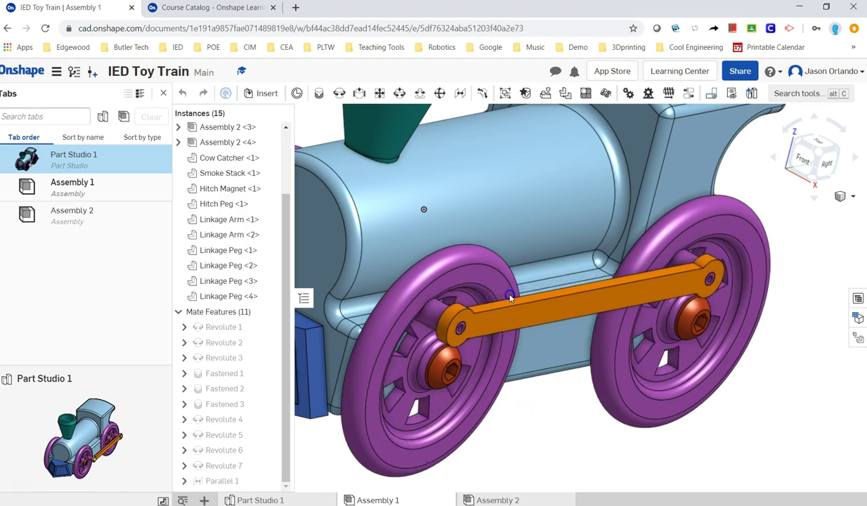
pyautogui.moveTo(526, 332); pyautogui.dragTo(510, 296)
pyautogui.scroll(2, 511, 296)
pyautogui.scroll(-4, 511, 295)
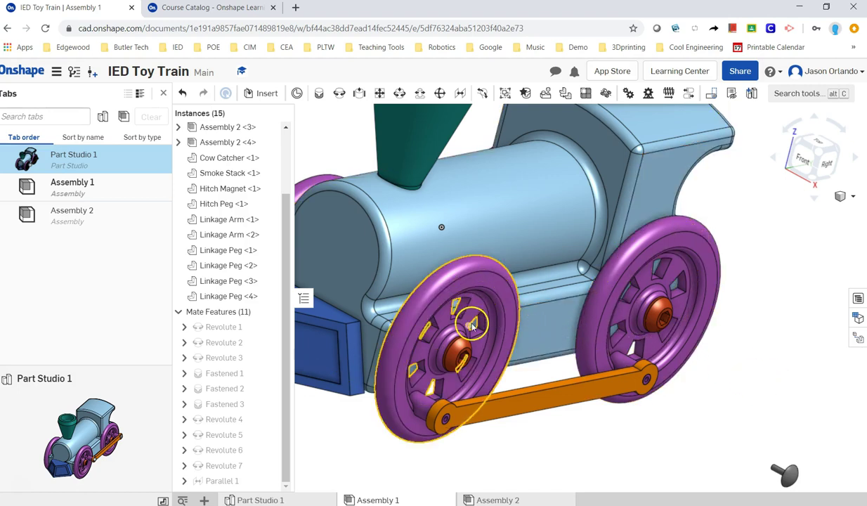
pyautogui.moveTo(707, 392); pyautogui.dragTo(712, 391, button='right')
pyautogui.moveTo(712, 391); pyautogui.dragTo(716, 353, button='middle')
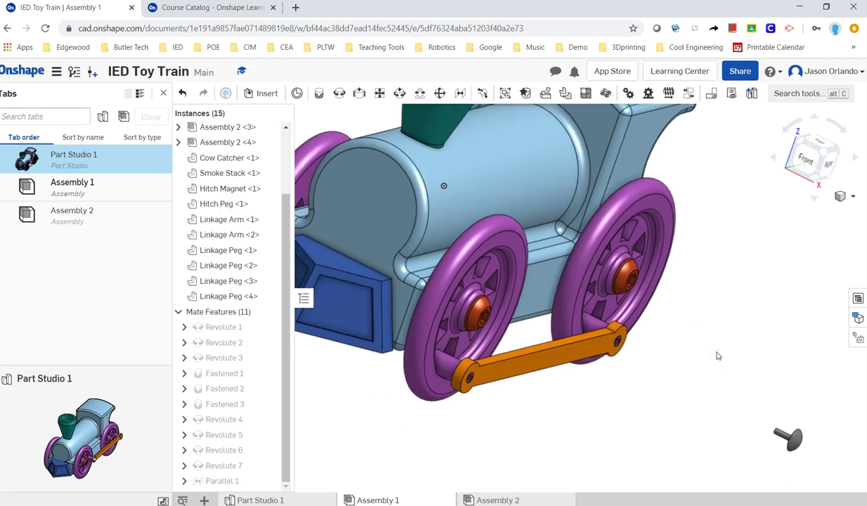
# Start a Revolute mate at the centre of the right rear wheel's crank pin, inside the linkage arm's hole.
pyautogui.click(263, 93)
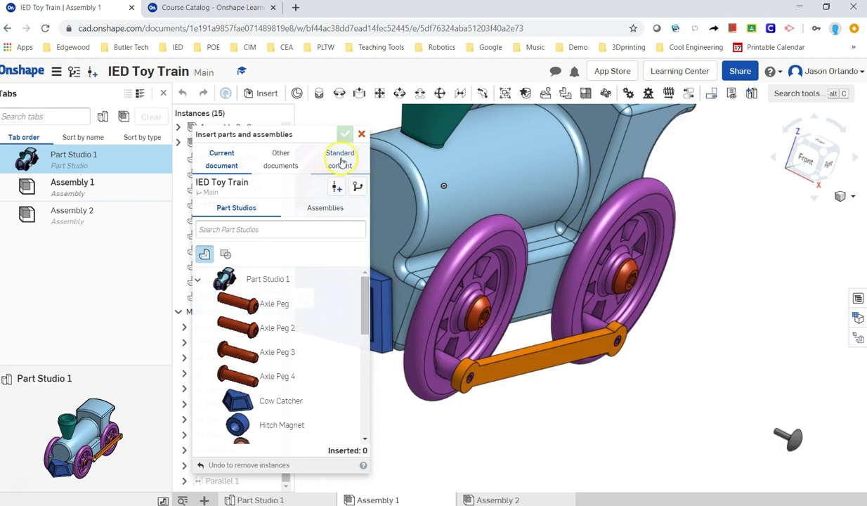
pyautogui.click(360, 134)
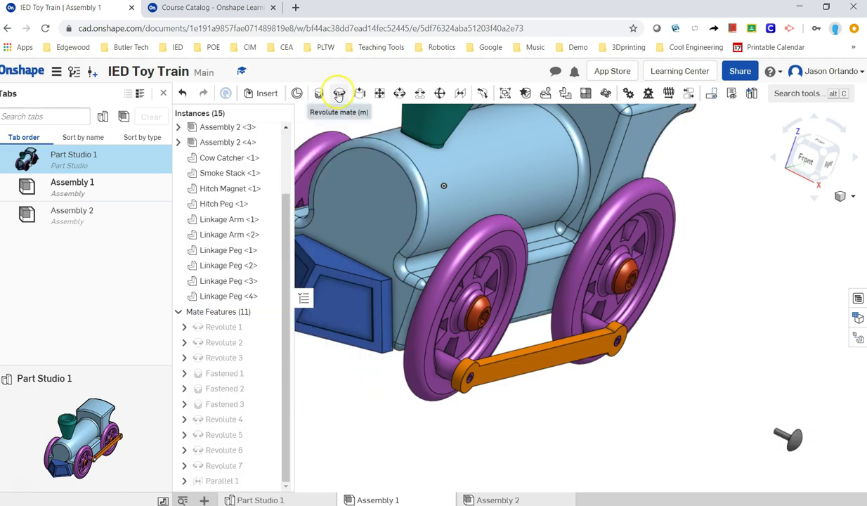
pyautogui.click(347, 100)
pyautogui.scroll(-2, 628, 350)
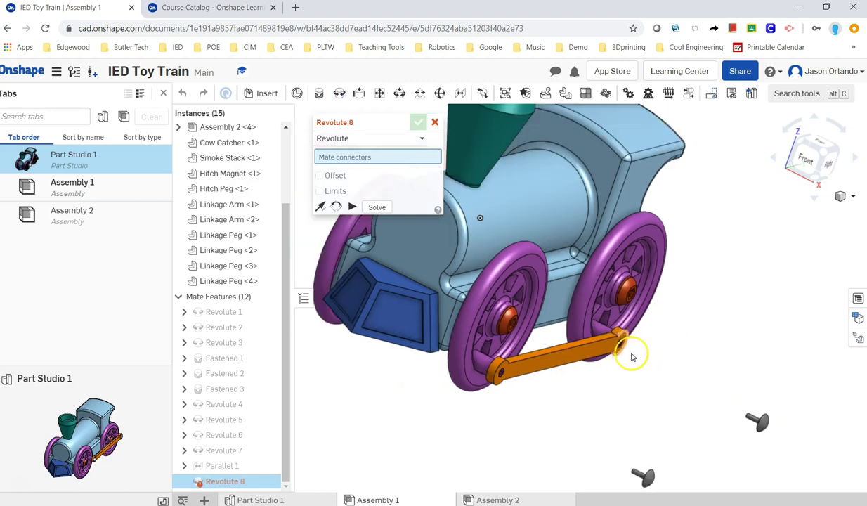
pyautogui.scroll(10, 606, 349)
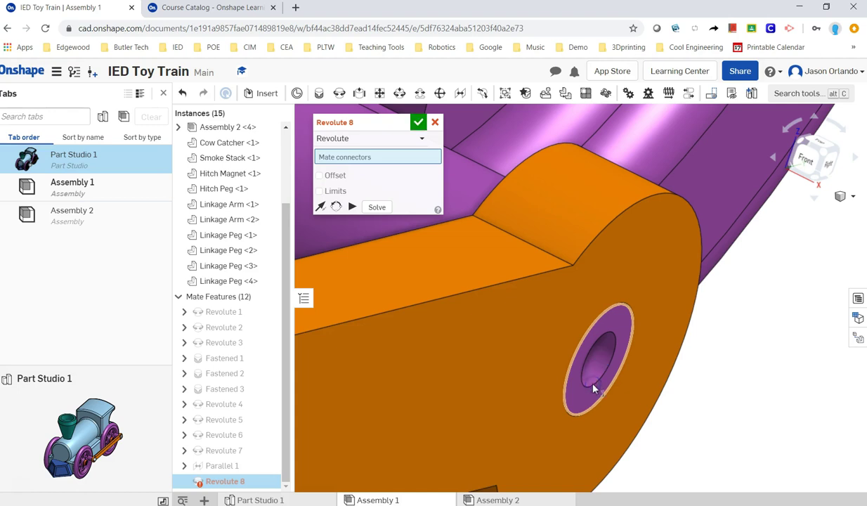
pyautogui.click(594, 387)
pyautogui.scroll(-10, 594, 387)
pyautogui.scroll(-5, 692, 424)
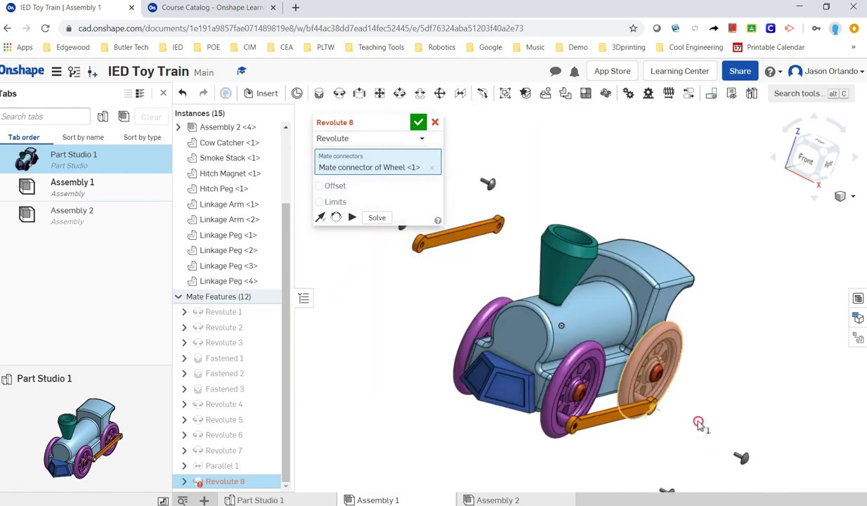
# Choose the centre of a linkage peg's shank where it meets the head as the second connector and accept the Revolute mate.
pyautogui.moveTo(695, 416); pyautogui.dragTo(637, 350, button='middle')
pyautogui.moveTo(670, 372); pyautogui.dragTo(658, 350, button='right')
pyautogui.click(626, 349)
pyautogui.scroll(5, 677, 380)
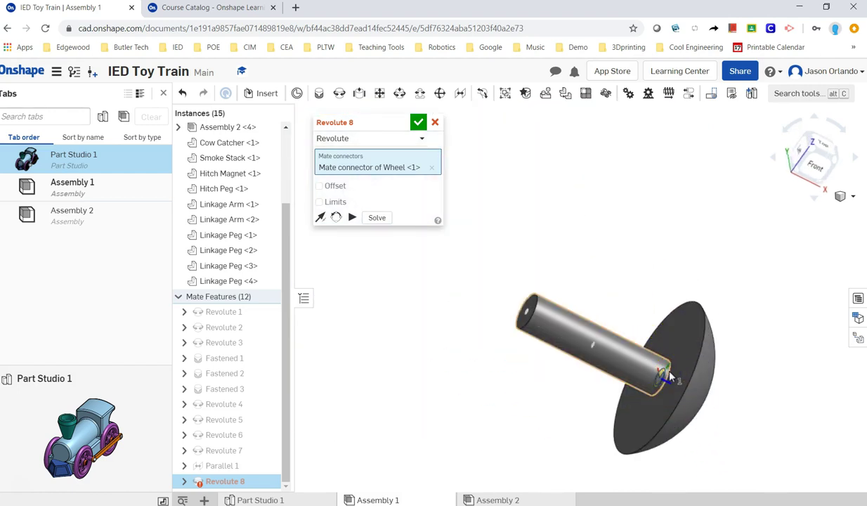
pyautogui.click(670, 377)
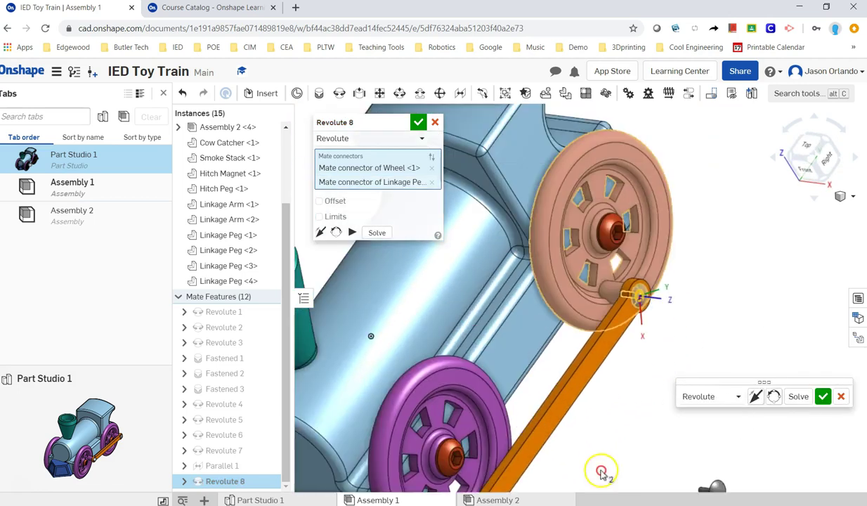
pyautogui.scroll(3, 637, 332)
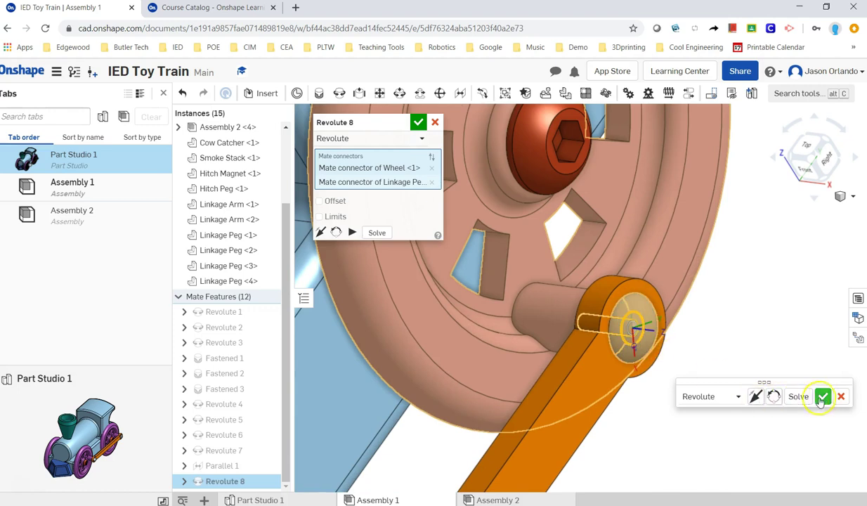
pyautogui.click(824, 397)
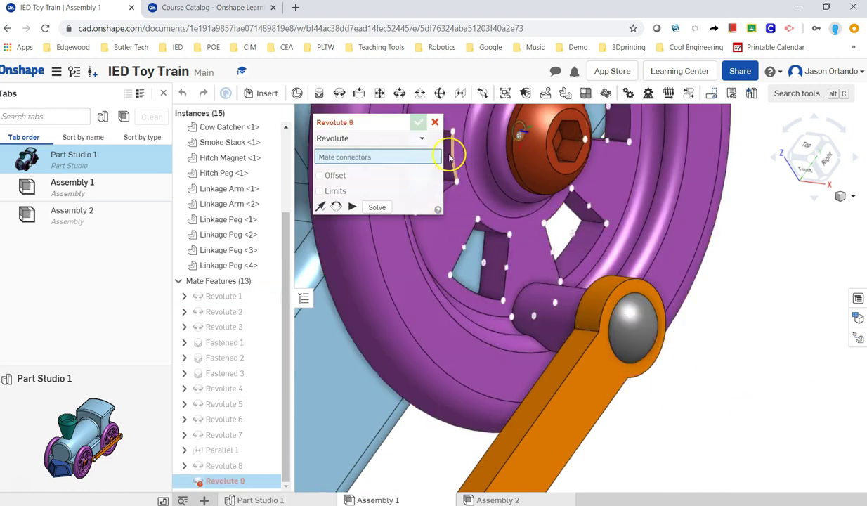
pyautogui.click(434, 120)
pyautogui.scroll(-2, 759, 409)
pyautogui.scroll(3, 726, 350)
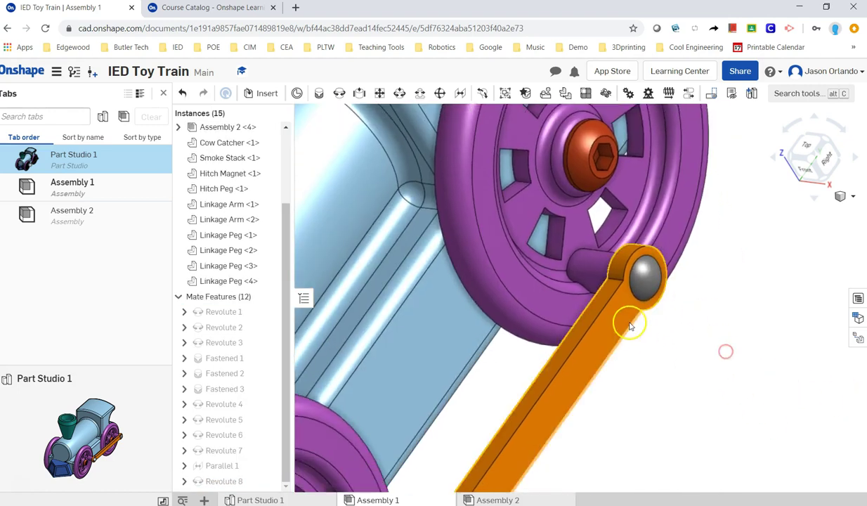
# Add a Revolute mate that seats the second linkage peg in the right front wheel's crank pin.
pyautogui.scroll(-5, 672, 356)
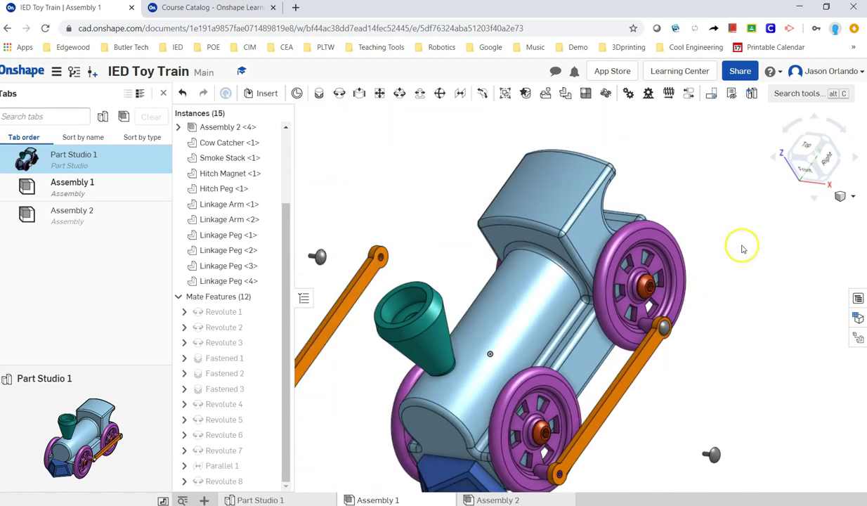
pyautogui.click(809, 162)
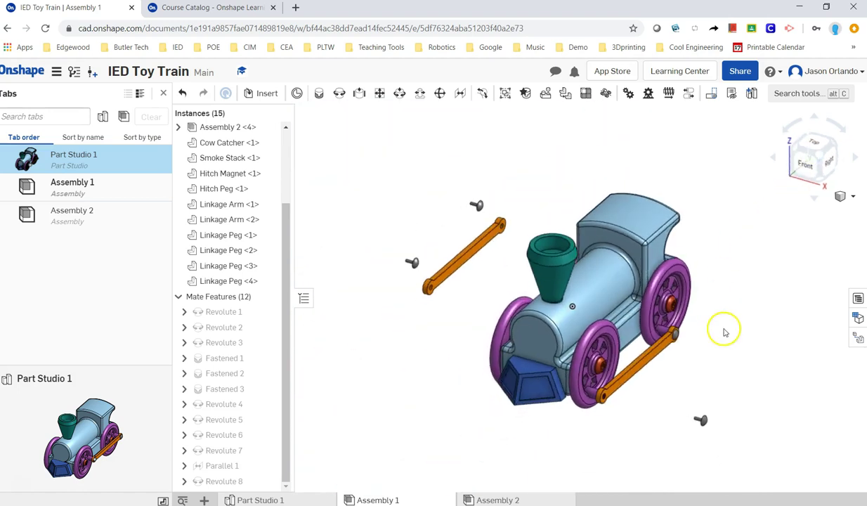
pyautogui.scroll(-1, 722, 331)
pyautogui.scroll(1, 724, 332)
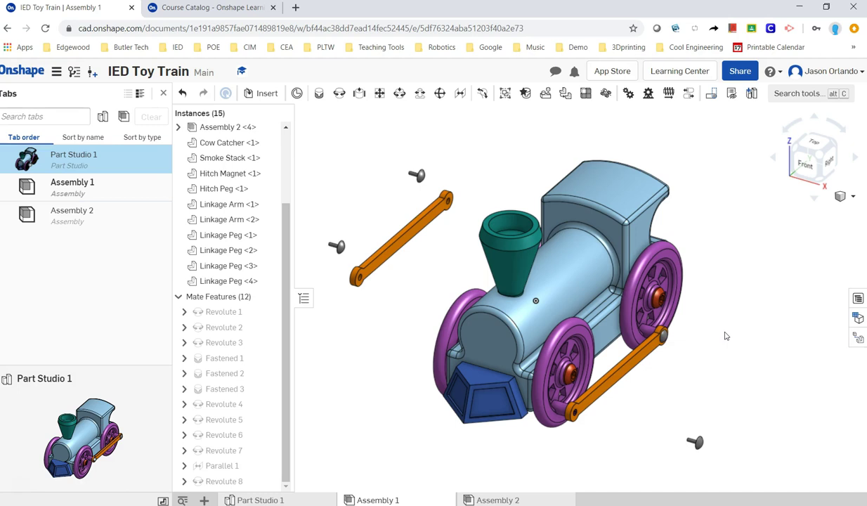
pyautogui.click(339, 93)
pyautogui.scroll(8, 576, 412)
pyautogui.click(589, 356)
pyautogui.scroll(-6, 588, 356)
pyautogui.moveTo(597, 422); pyautogui.dragTo(667, 386, button='right')
pyautogui.scroll(6, 672, 422)
pyautogui.click(672, 430)
pyautogui.scroll(-6, 672, 421)
pyautogui.moveTo(668, 302); pyautogui.dragTo(676, 355, button='right')
pyautogui.click(826, 411)
pyautogui.scroll(-5, 637, 415)
# Add a Revolute mate between one end of the loose linkage arm and a left wheel's crank.
pyautogui.click(340, 93)
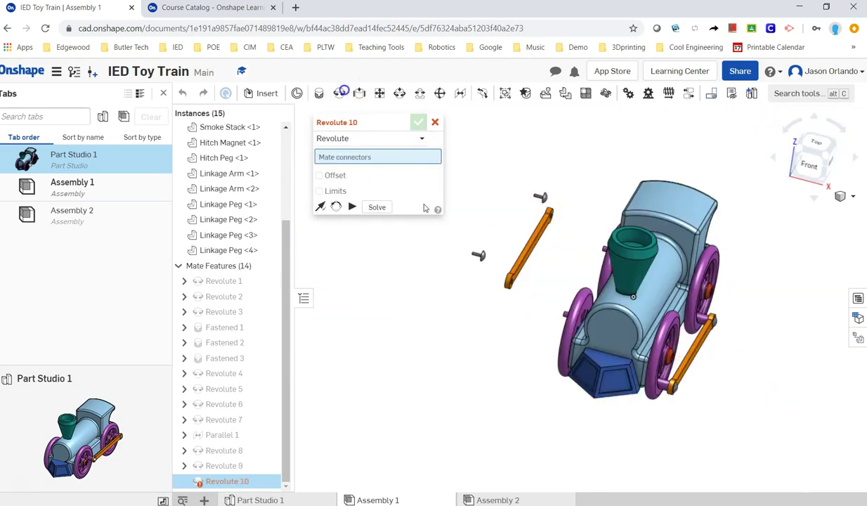
pyautogui.moveTo(470, 324); pyautogui.dragTo(492, 334, button='right')
pyautogui.scroll(8, 562, 301)
pyautogui.click(565, 304)
pyautogui.scroll(-4, 577, 308)
pyautogui.click(633, 350)
pyautogui.click(718, 371)
pyautogui.click(786, 370)
# Join the left linkage arm's free end to the other left wheel's crank with a Revolute mate.
pyautogui.click(339, 93)
pyautogui.scroll(-6, 499, 305)
pyautogui.moveTo(518, 314); pyautogui.dragTo(499, 342)
pyautogui.scroll(8, 513, 309)
pyautogui.click(563, 275)
pyautogui.scroll(-6, 555, 277)
pyautogui.moveTo(496, 285); pyautogui.dragTo(465, 364, button='right')
pyautogui.moveTo(506, 305); pyautogui.dragTo(560, 206, button='right')
pyautogui.scroll(6, 560, 202)
pyautogui.click(557, 192)
pyautogui.click(708, 223)
pyautogui.click(339, 93)
pyautogui.scroll(-8, 556, 285)
pyautogui.moveTo(556, 285); pyautogui.dragTo(557, 315, button='right')
pyautogui.scroll(-3, 557, 315)
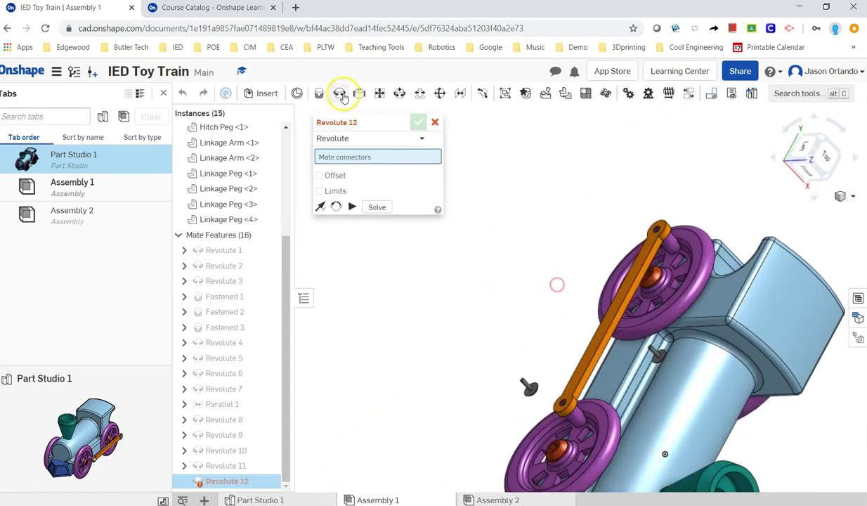
pyautogui.scroll(8, 538, 379)
pyautogui.click(555, 378)
pyautogui.click(728, 449)
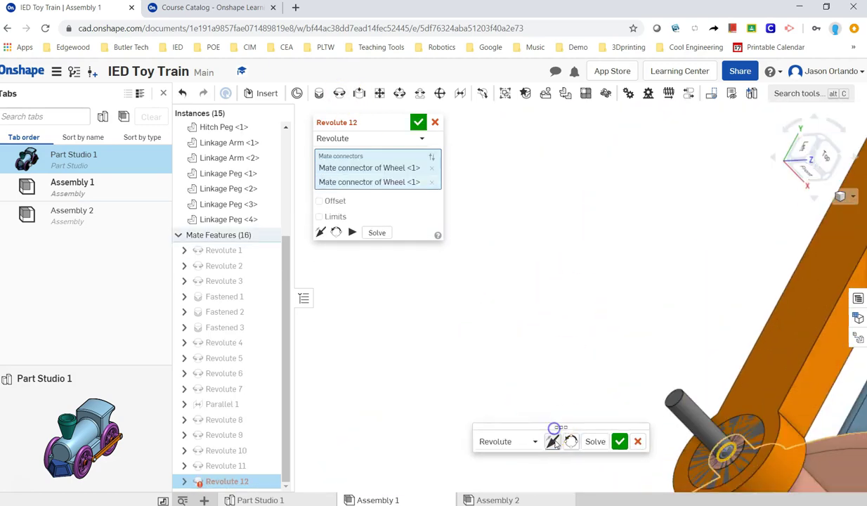
pyautogui.click(638, 442)
# Add a Revolute mate seating a linkage peg in the left front wheel's crank pin, with the primary axis flipped.
pyautogui.click(338, 93)
pyautogui.click(553, 379)
pyautogui.click(553, 379)
pyautogui.click(321, 233)
pyautogui.click(706, 401)
# Add a Revolute mate from the last linkage peg to the centre of the left rear wheel's crank pin.
pyautogui.click(340, 93)
pyautogui.scroll(-10, 641, 336)
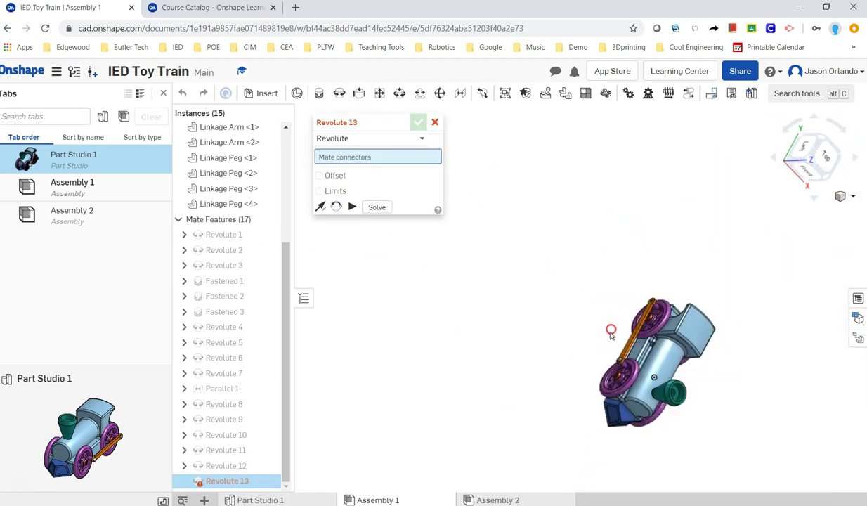
pyautogui.moveTo(610, 330); pyautogui.dragTo(664, 343, button='right')
pyautogui.scroll(10, 703, 360)
pyautogui.click(662, 362)
pyautogui.scroll(-7, 664, 364)
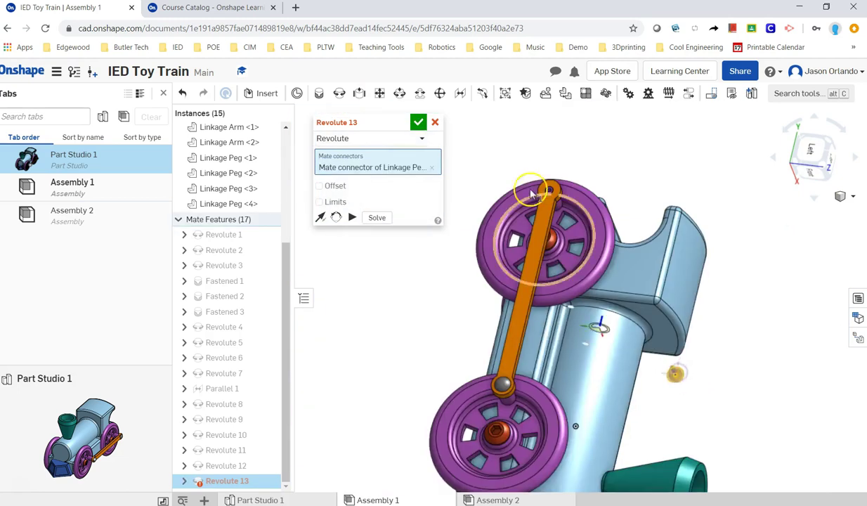
pyautogui.scroll(8, 550, 174)
pyautogui.click(550, 270)
pyautogui.click(705, 295)
pyautogui.scroll(-10, 709, 295)
# Examine the assembled train from the isometric, left and right sides, and cancel the unused Revolute mate.
pyautogui.click(828, 176)
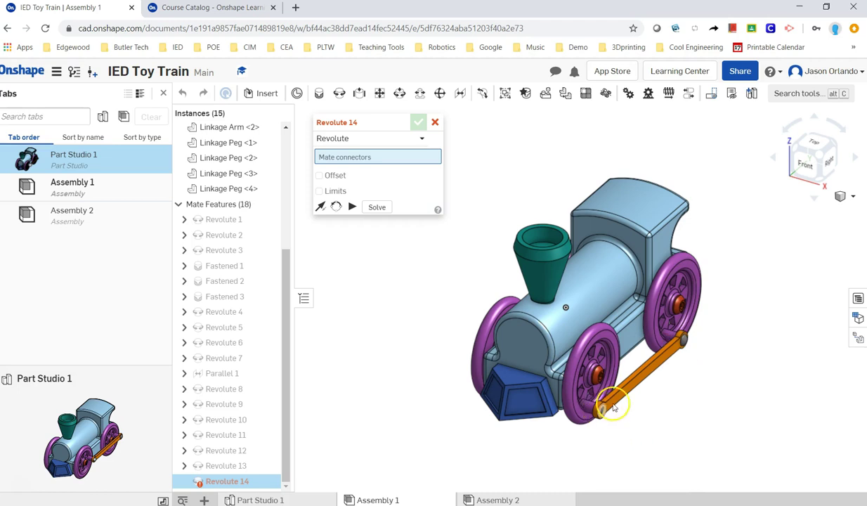
pyautogui.moveTo(727, 383); pyautogui.dragTo(800, 394, button='right')
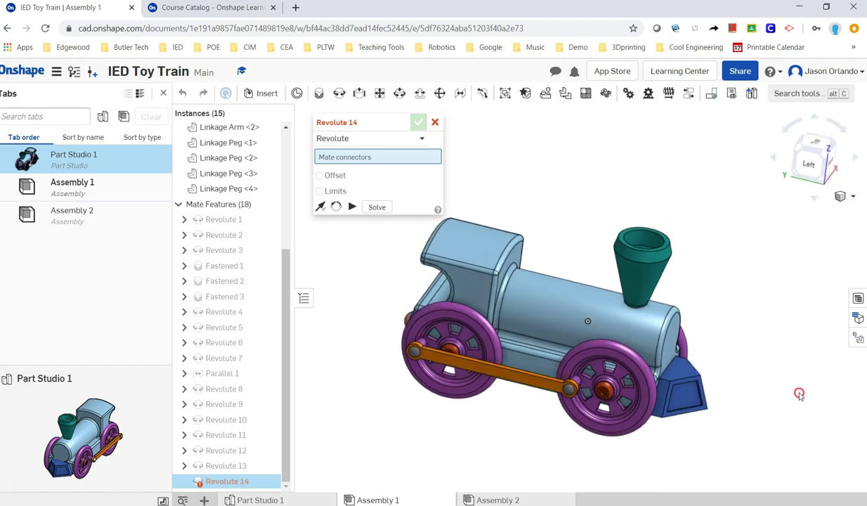
pyautogui.click(837, 147)
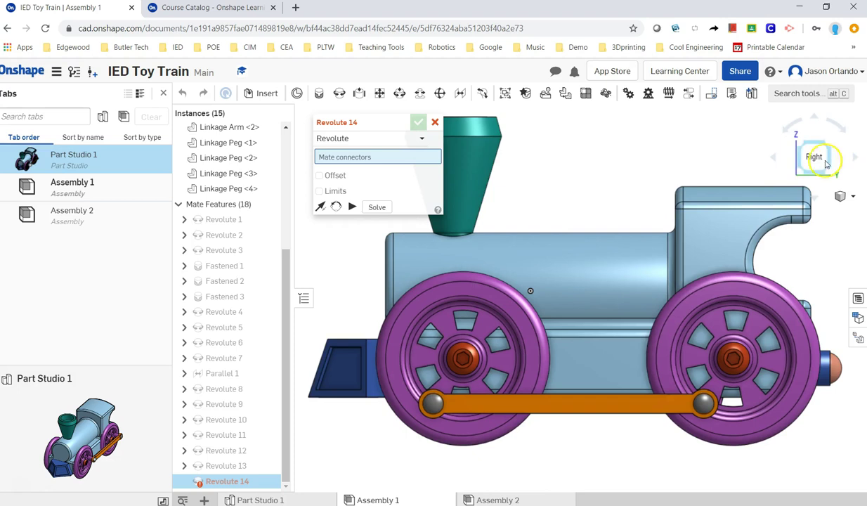
pyautogui.moveTo(667, 349); pyautogui.dragTo(685, 410, button='right')
pyautogui.click(435, 122)
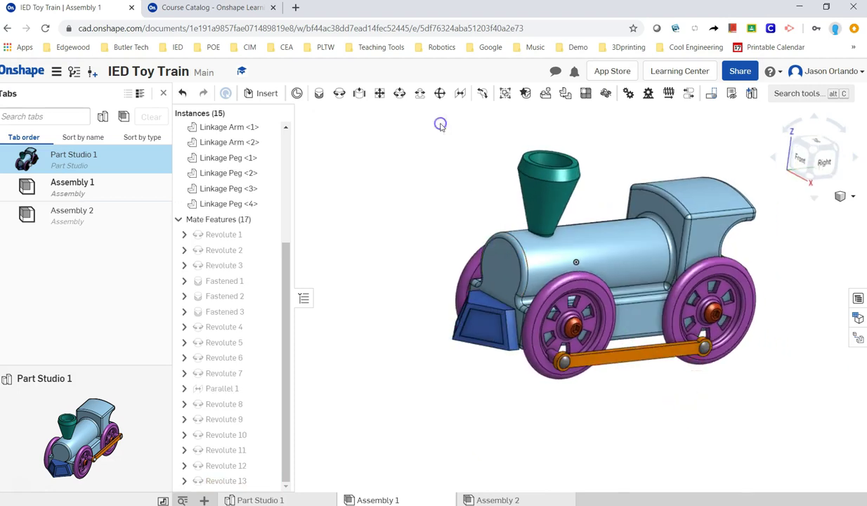
pyautogui.moveTo(452, 167)
pyautogui.mouseDown(button='right')
pyautogui.moveTo(441, 193)
pyautogui.moveTo(441, 178)
pyautogui.mouseUp(button='right')
pyautogui.scroll(2, 442, 197)
pyautogui.scroll(-3, 443, 196)
pyautogui.moveTo(442, 195); pyautogui.dragTo(405, 254, button='middle')
pyautogui.scroll(-1, 405, 255)
pyautogui.scroll(2, 405, 258)
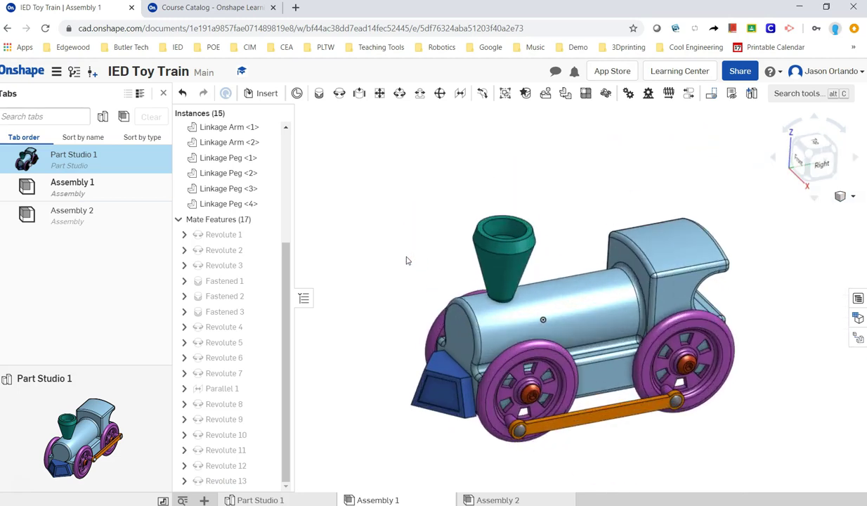